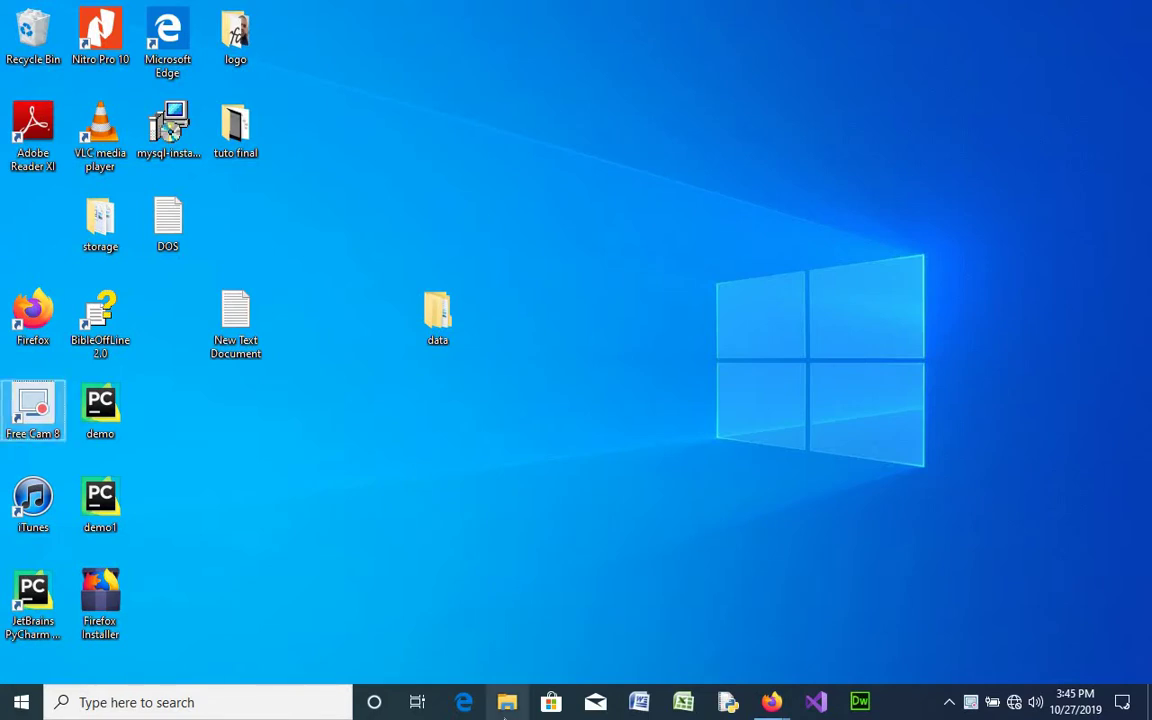
Open a maximized File Explorer window, widen its navigation pane, and show the Desktop folder's contents.
click(507, 704)
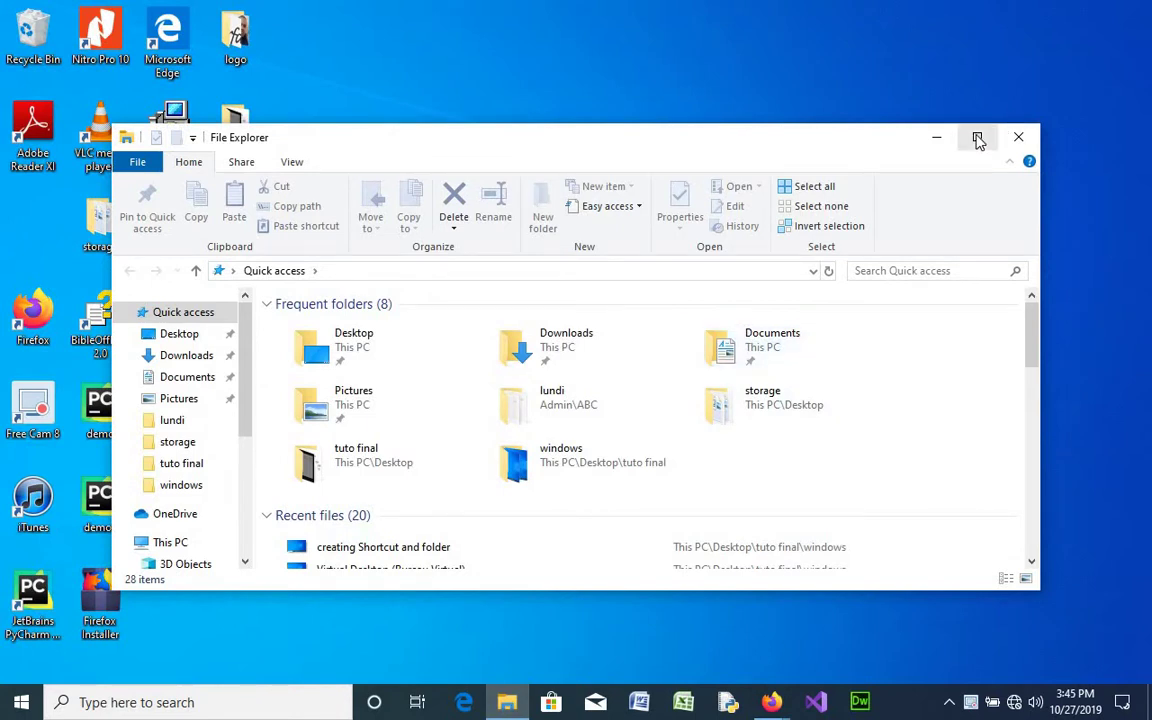
click(977, 136)
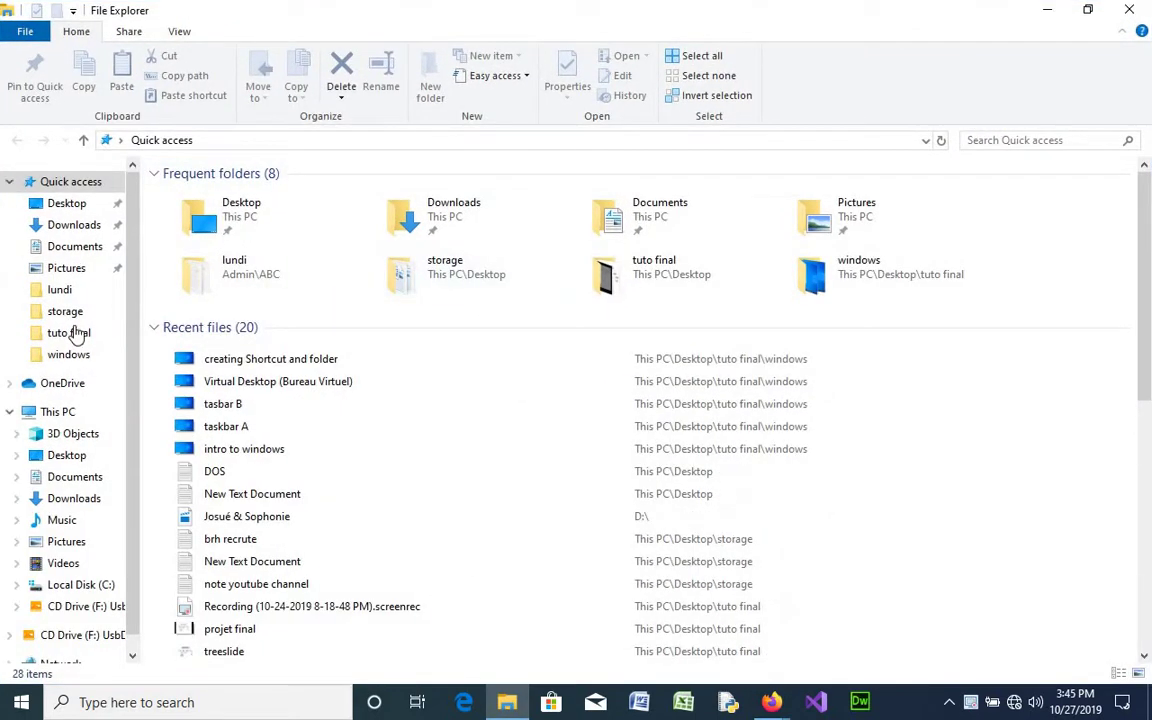
drag(142, 298, 190, 308)
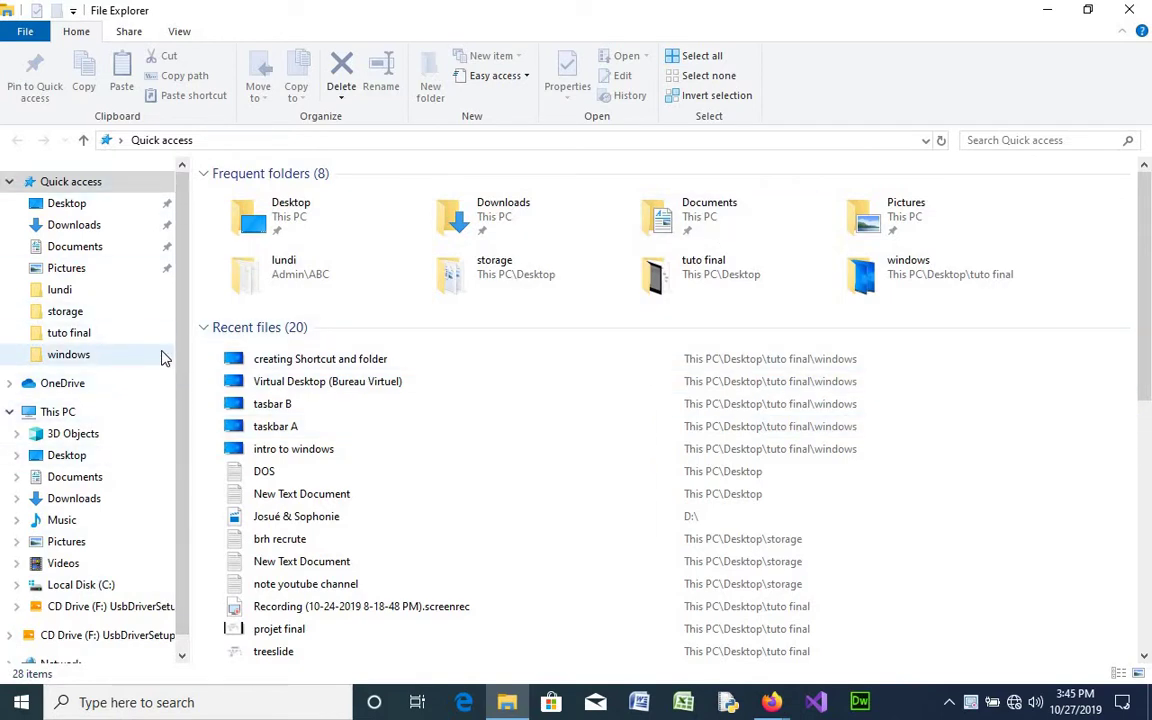
double_click(310, 222)
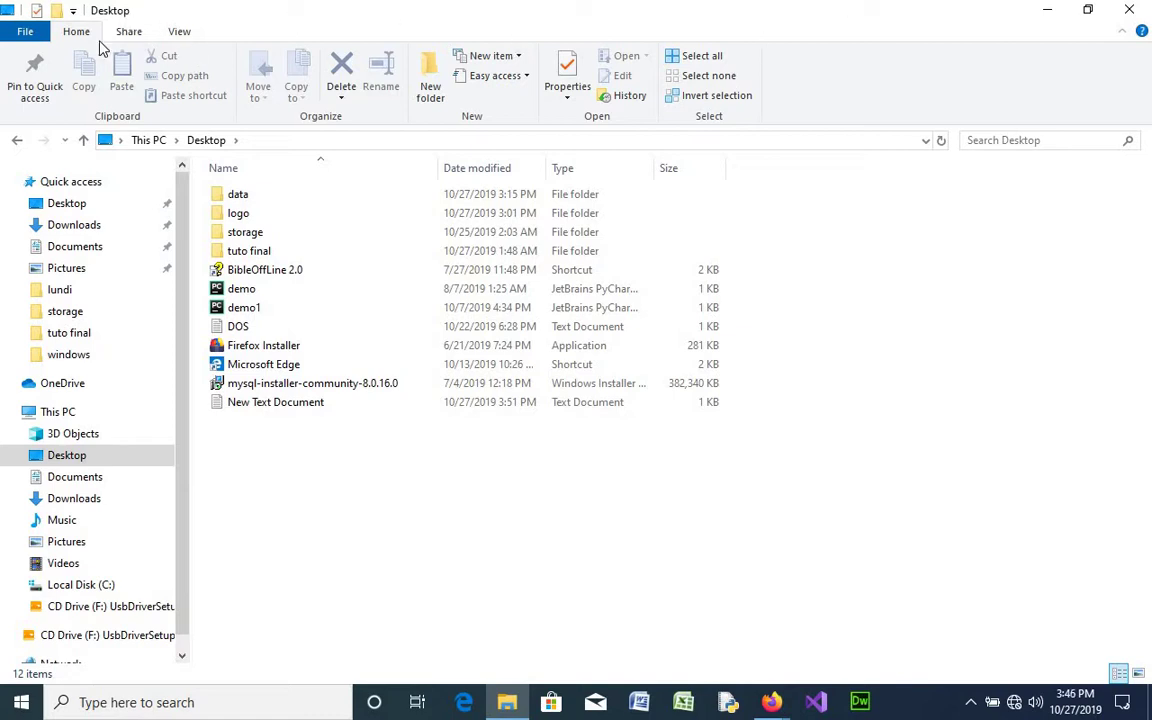
click(27, 33)
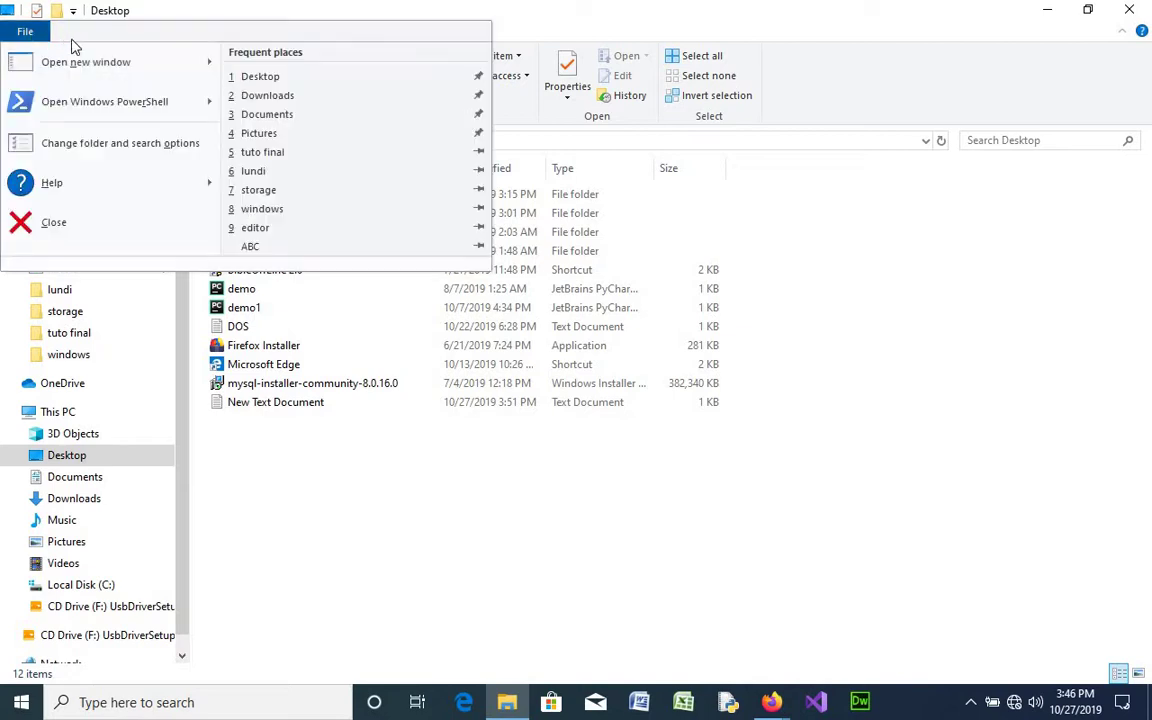
click(112, 31)
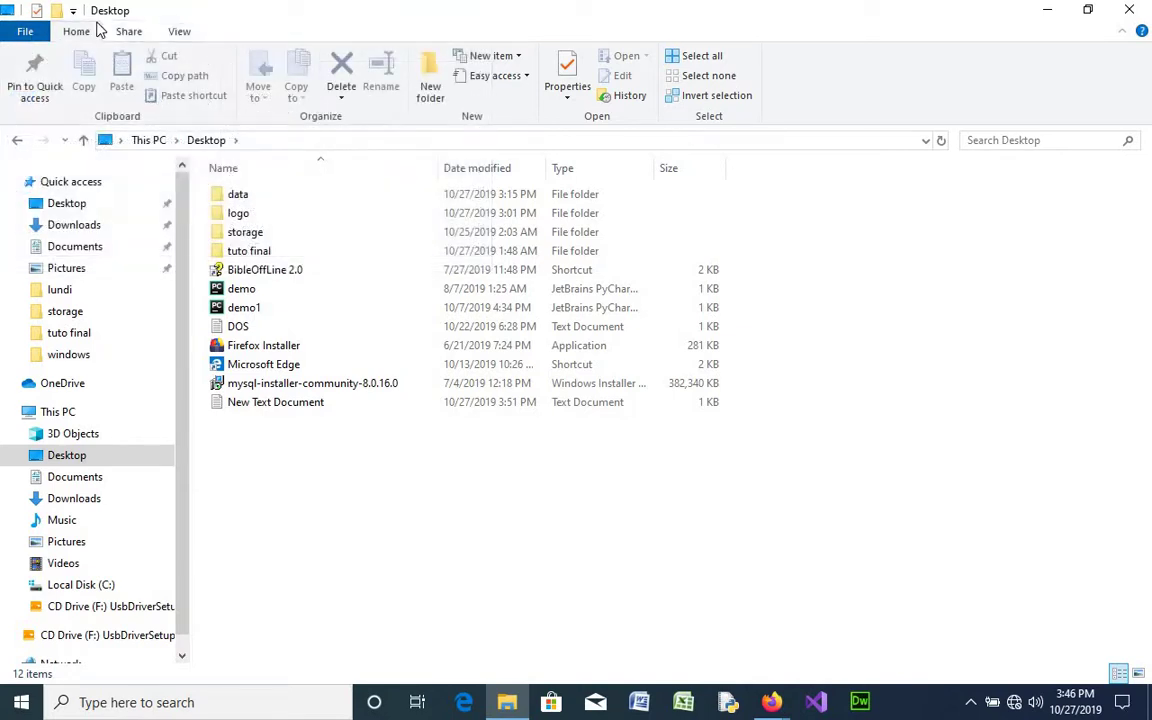
click(115, 31)
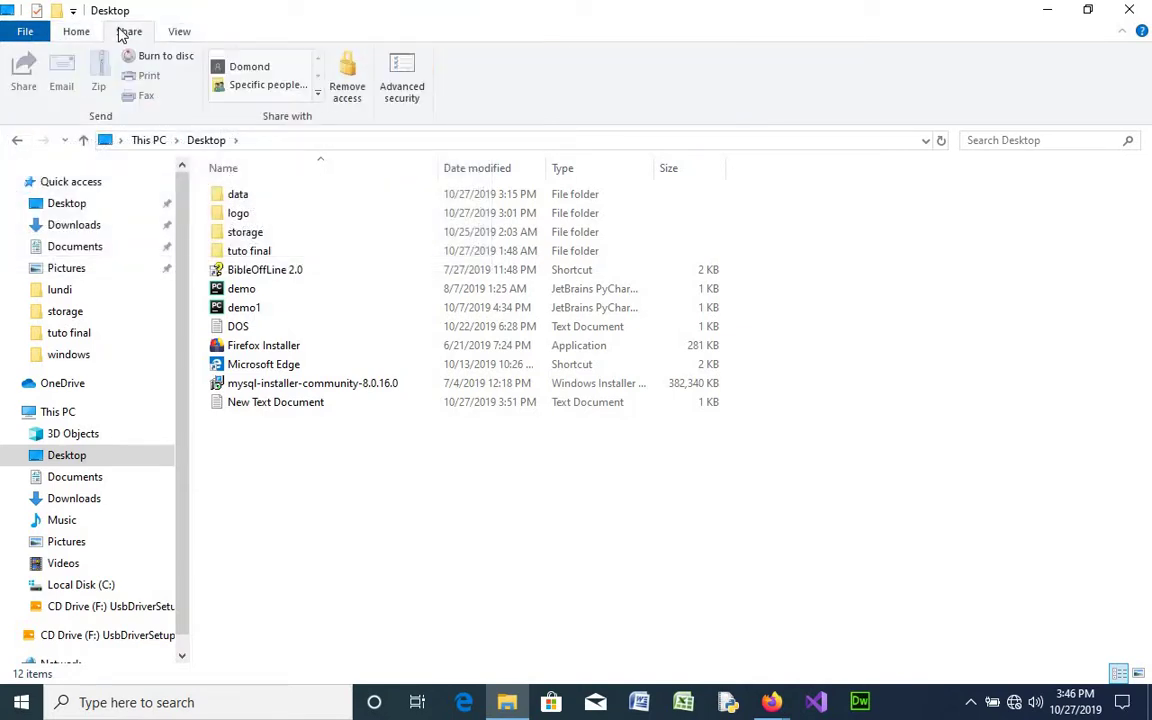
Preview the Desktop folder's contents in the extra large icons, small icons, tiles, large icons, list and content layouts.
click(181, 36)
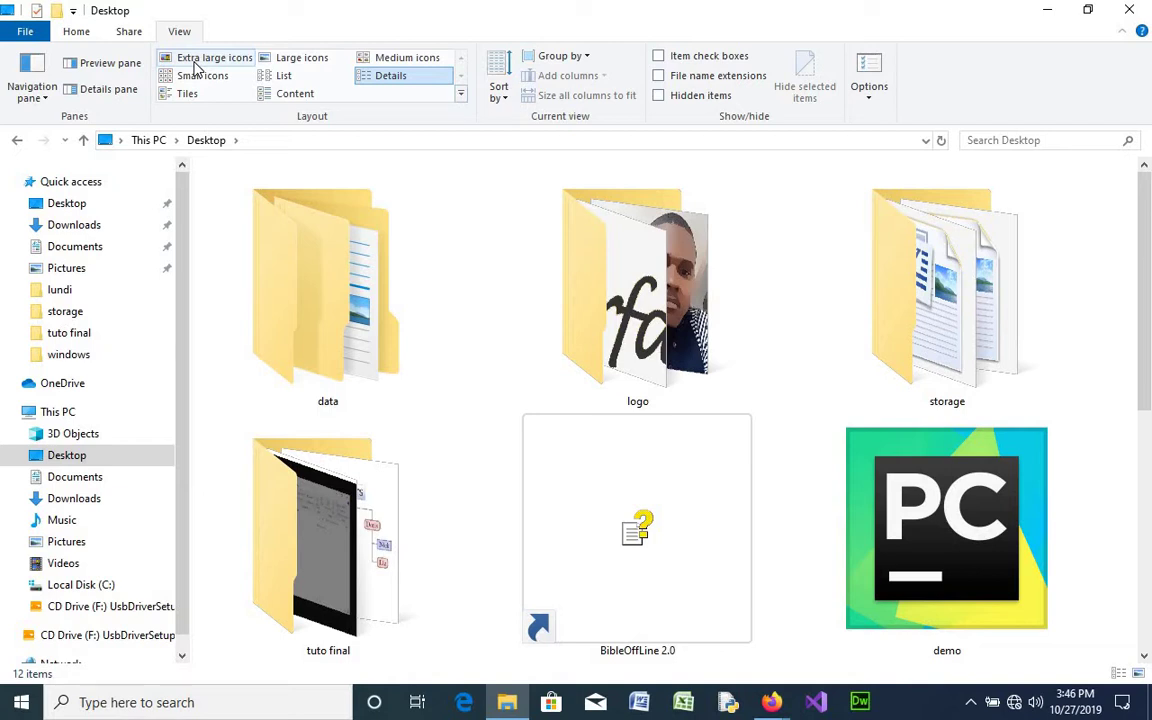
click(201, 77)
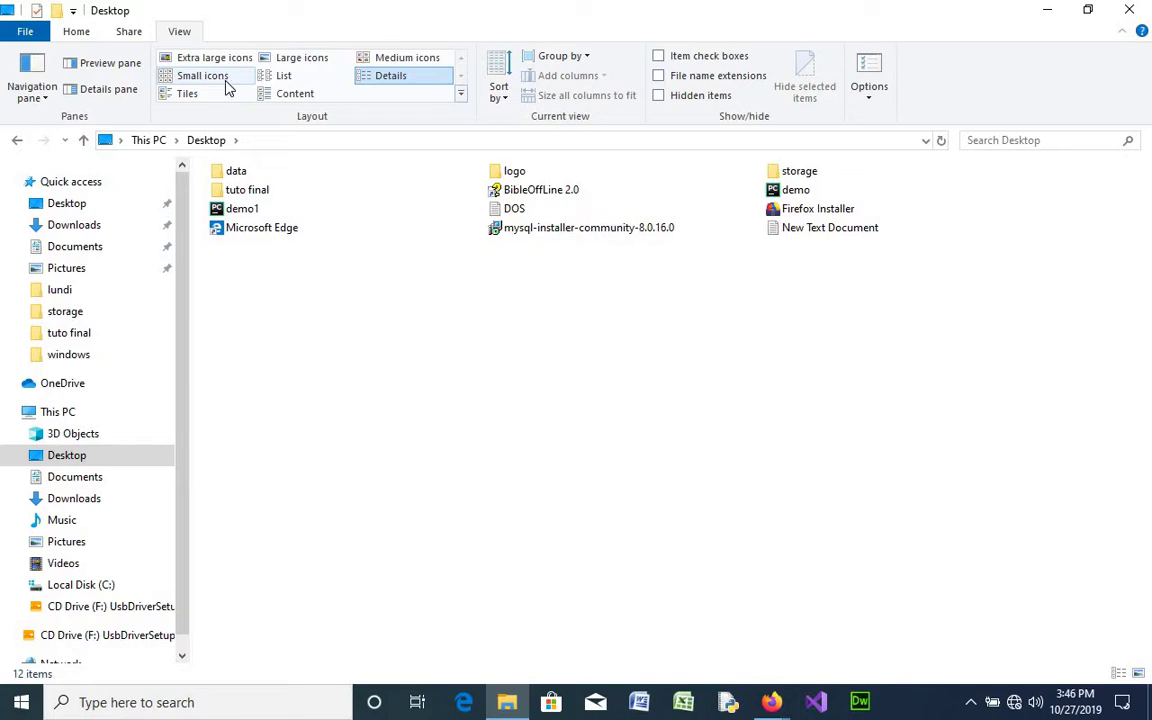
click(190, 94)
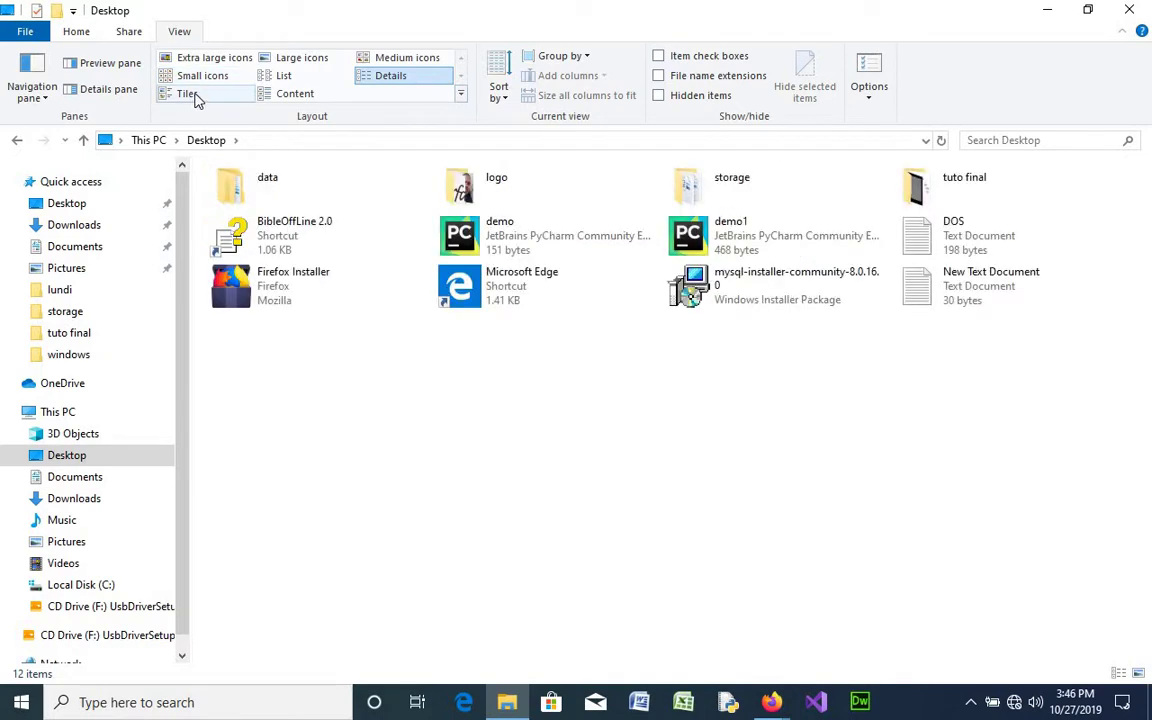
click(303, 59)
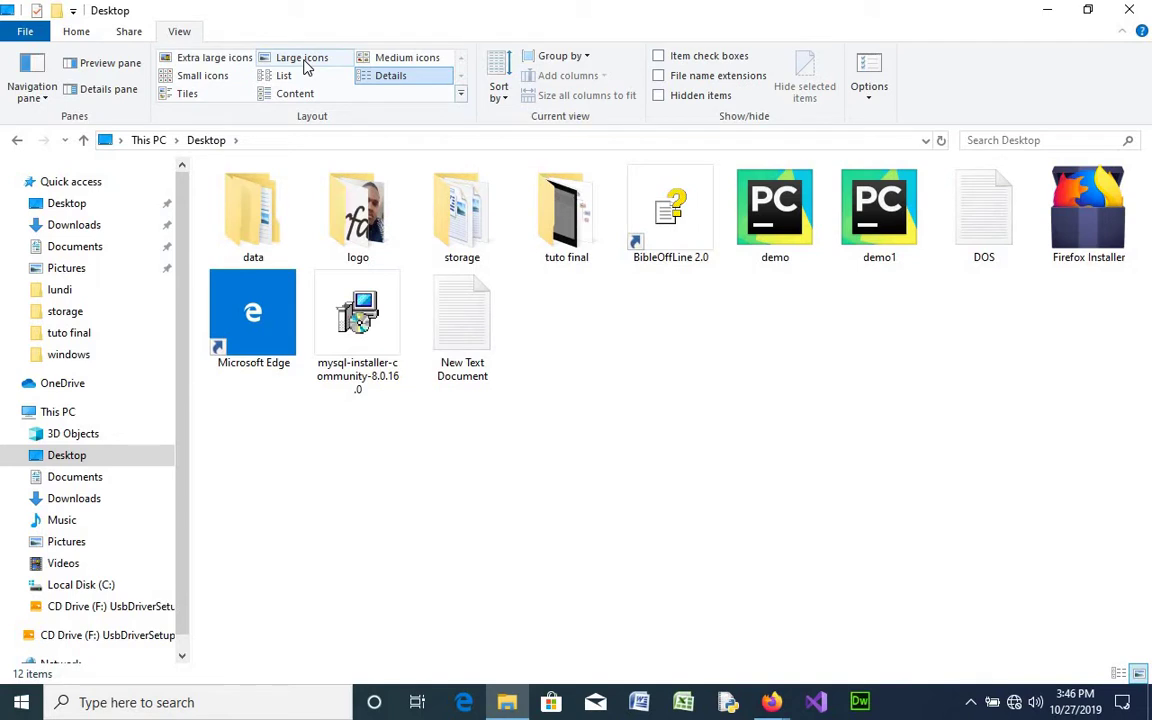
click(300, 76)
click(298, 94)
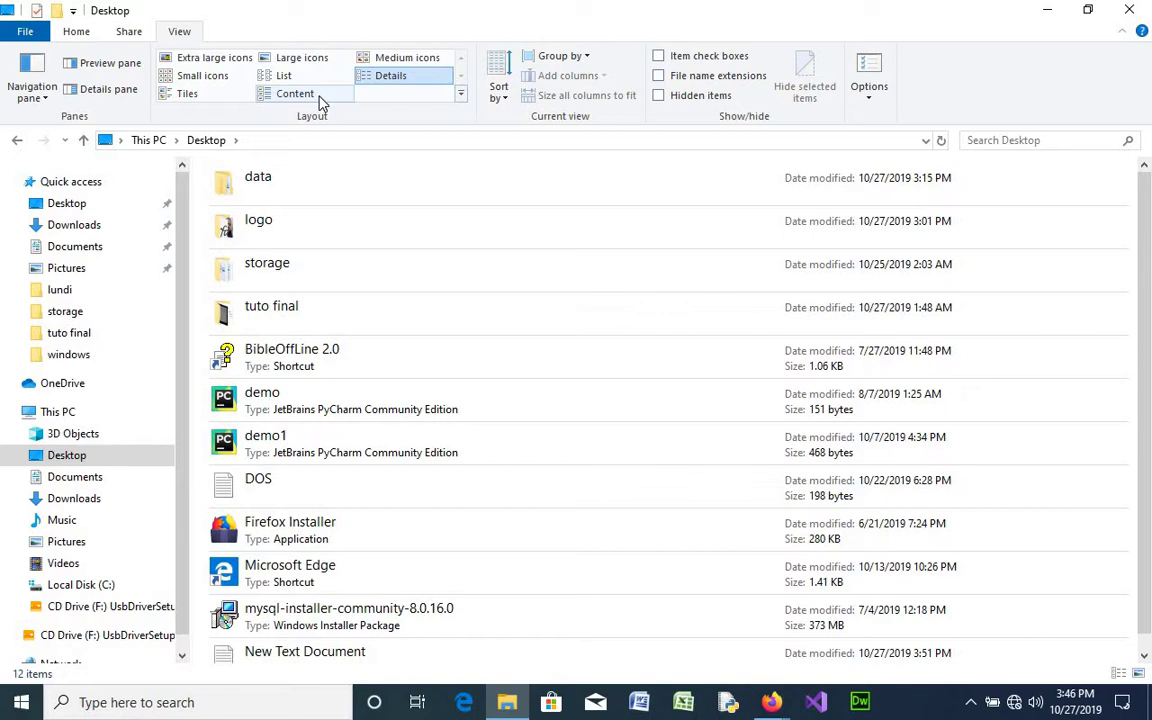
key(ctrl+shift+6)
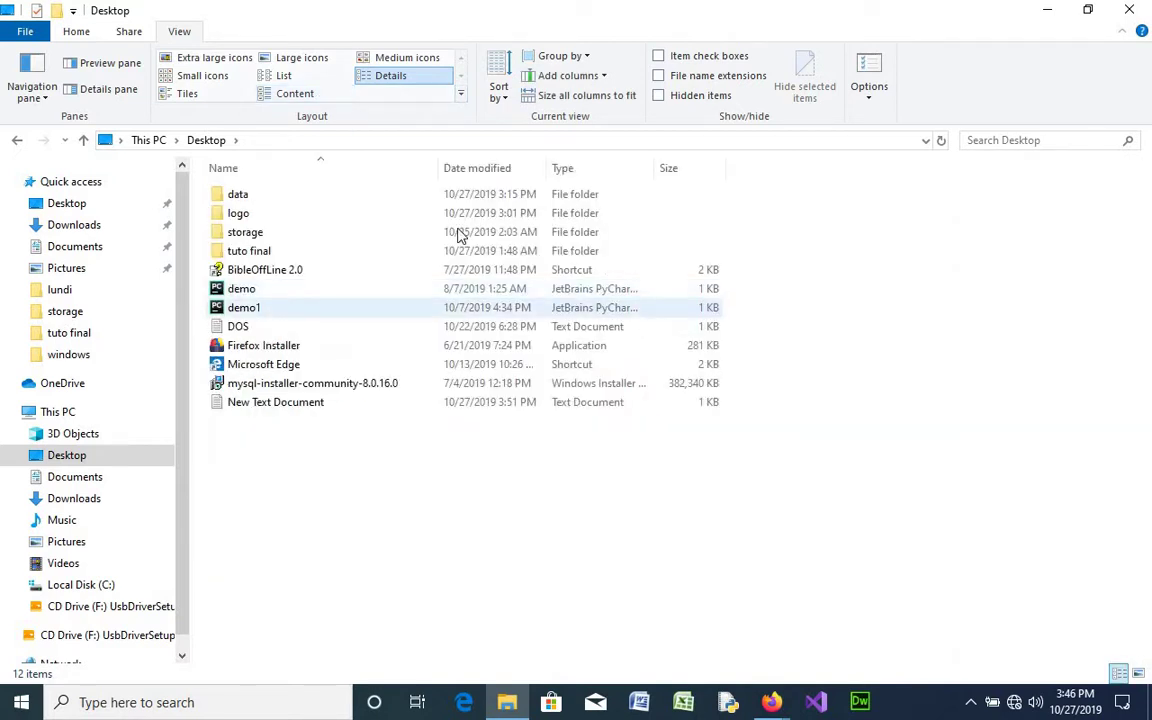
Switch the Desktop folder to the Content layout and back to Details.
click(295, 93)
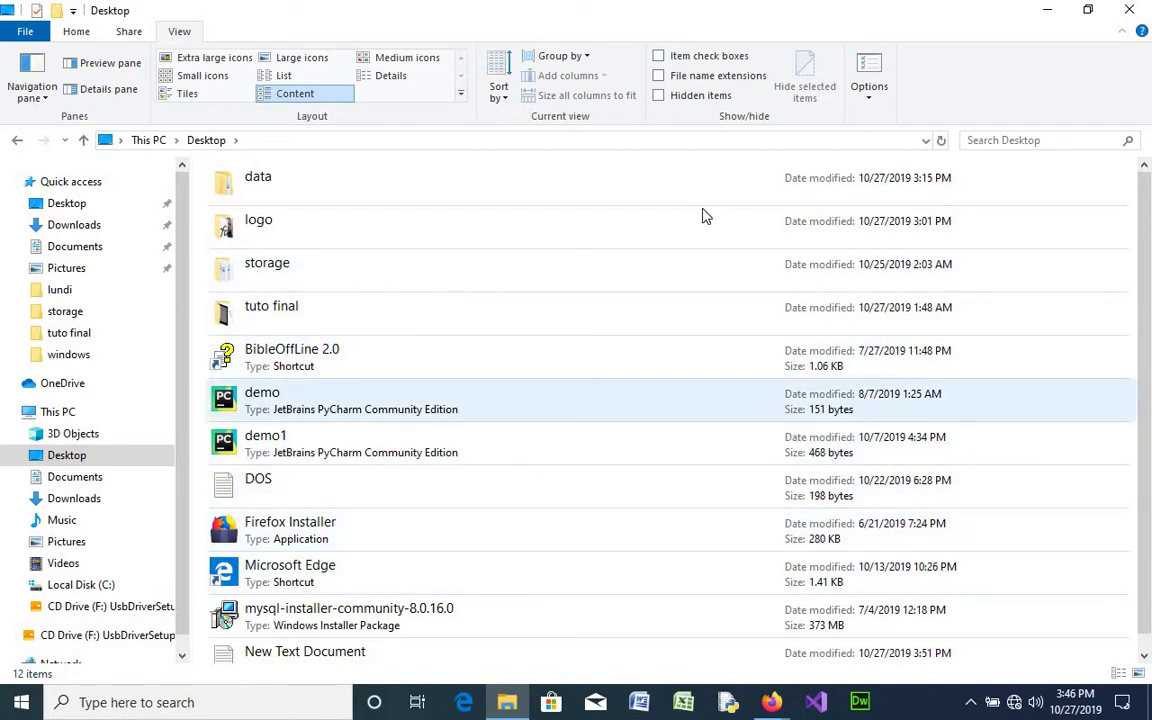
click(391, 76)
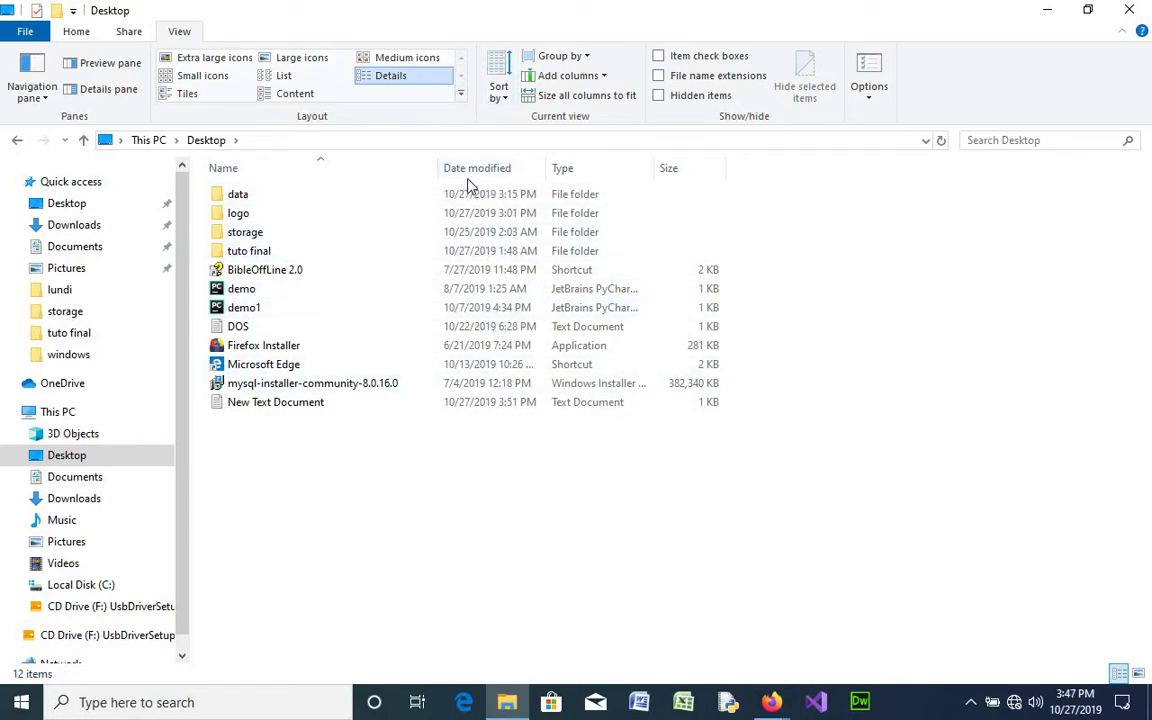
click(586, 195)
click(285, 76)
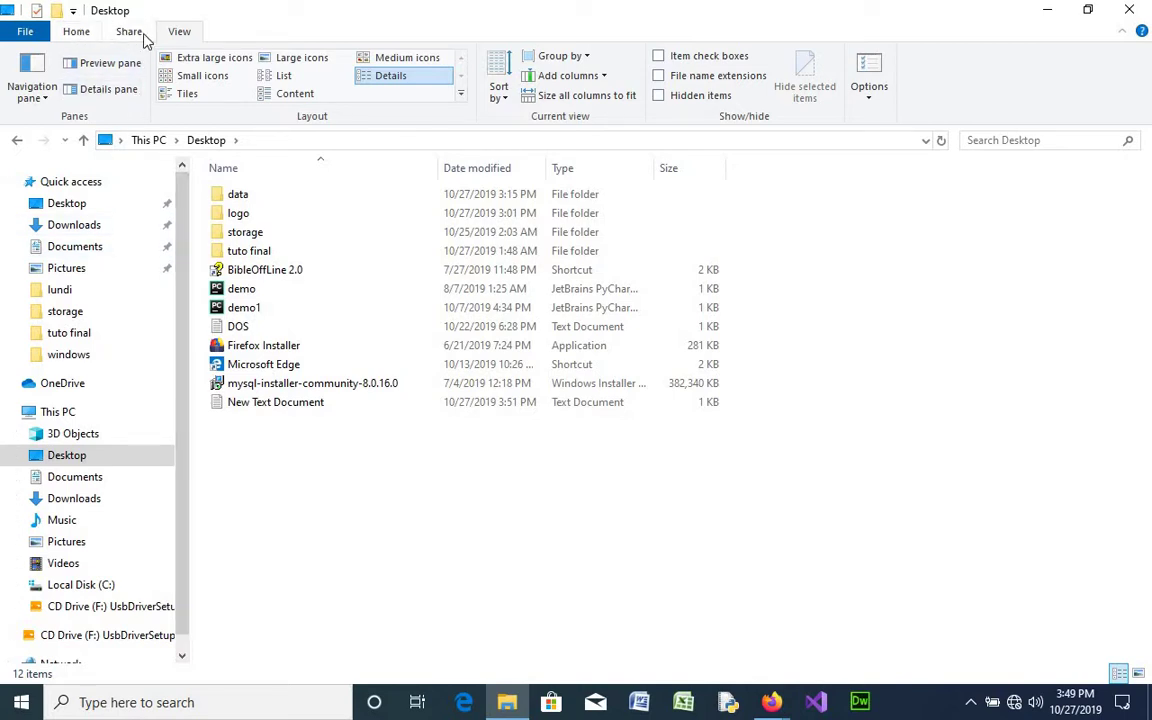
Examine the general folder browsing options, close them without changes, and open the data folder before returning to Desktop.
click(870, 72)
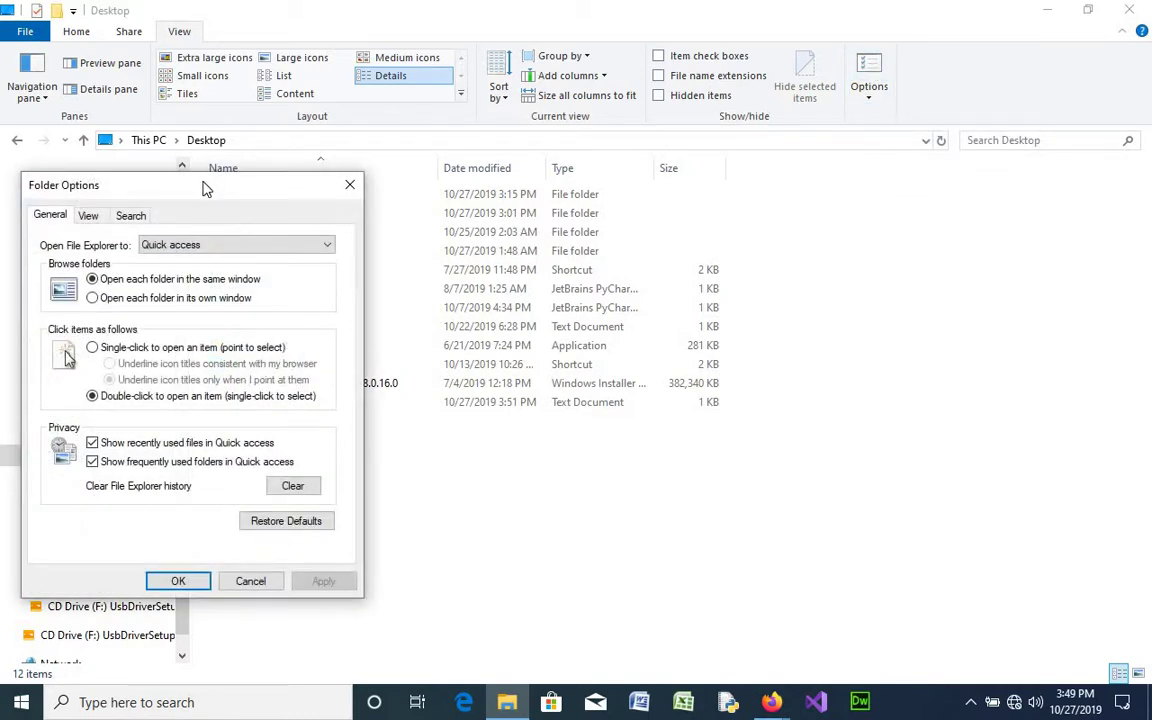
drag(205, 189, 953, 165)
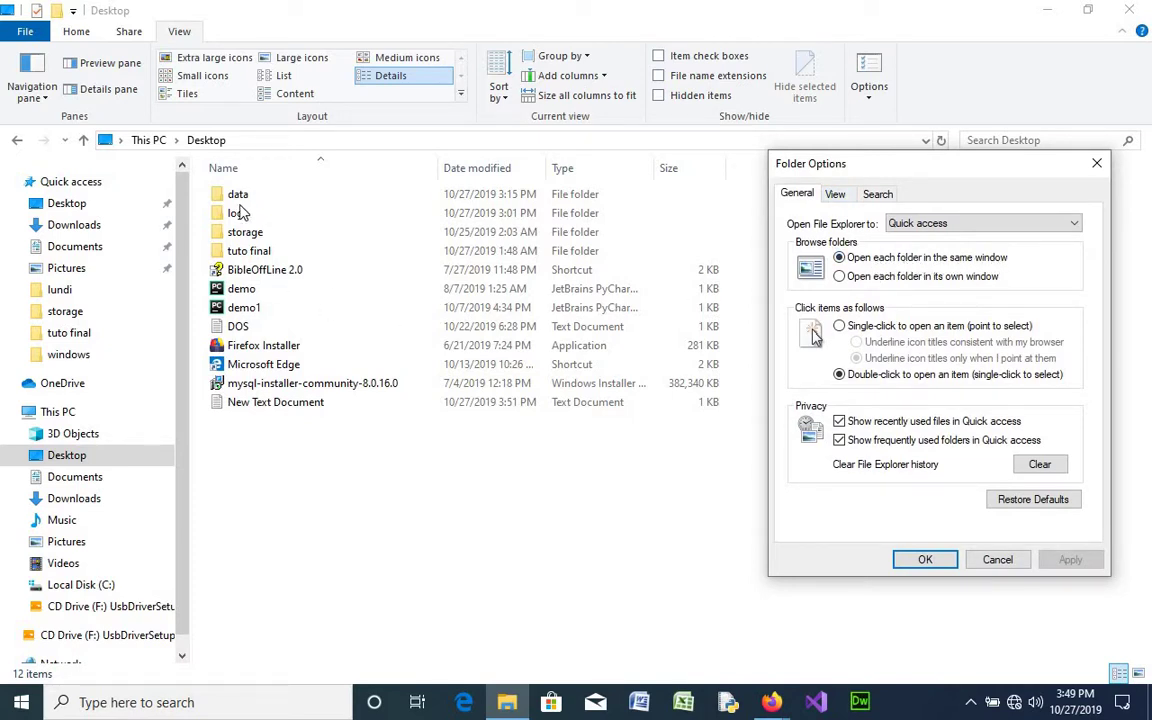
click(993, 561)
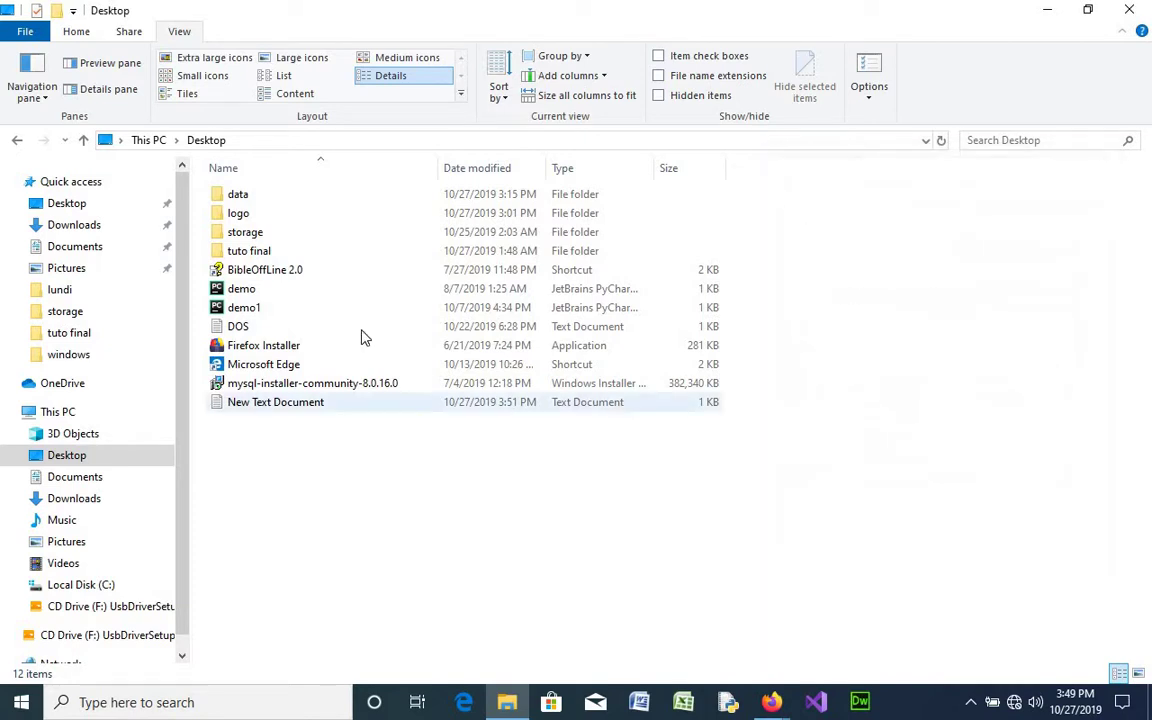
double_click(263, 202)
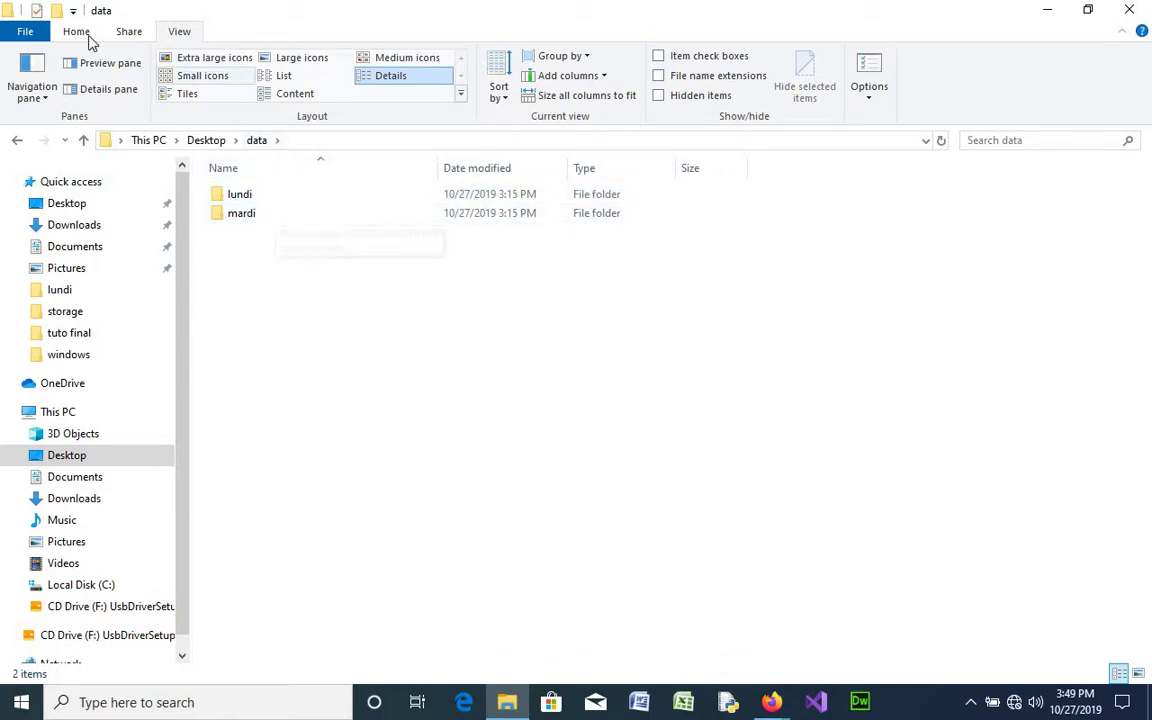
click(17, 141)
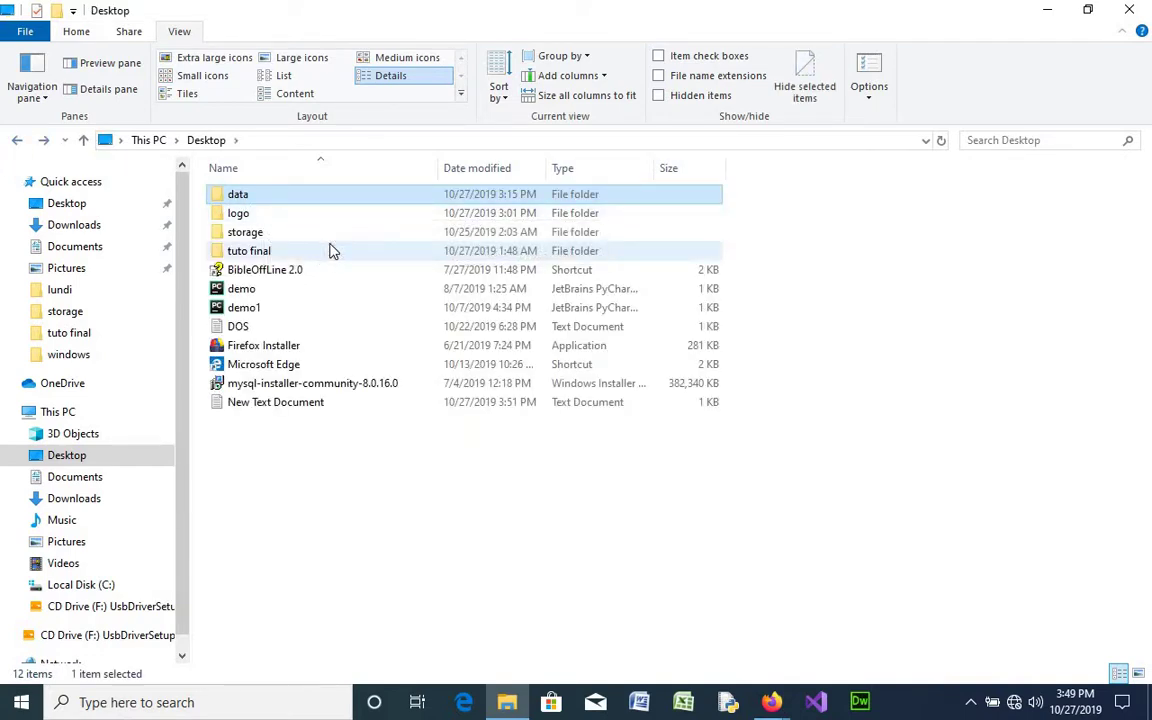
Set the folder browsing option to open each folder in its own window and apply it.
click(869, 72)
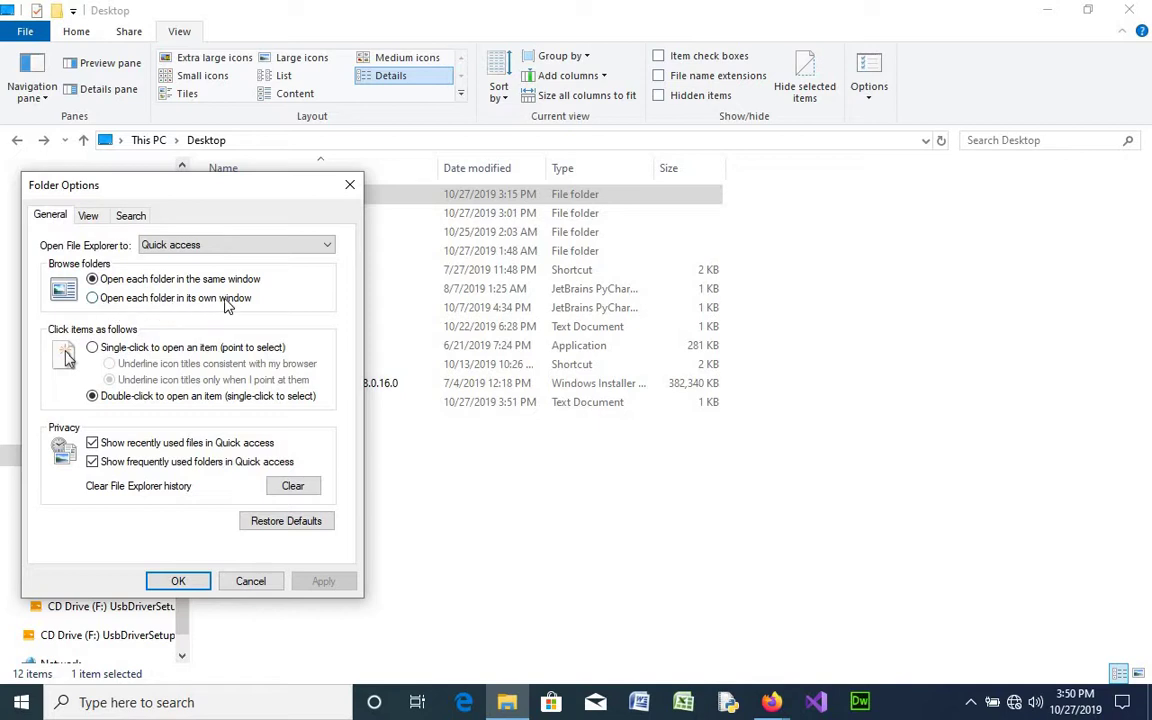
click(92, 299)
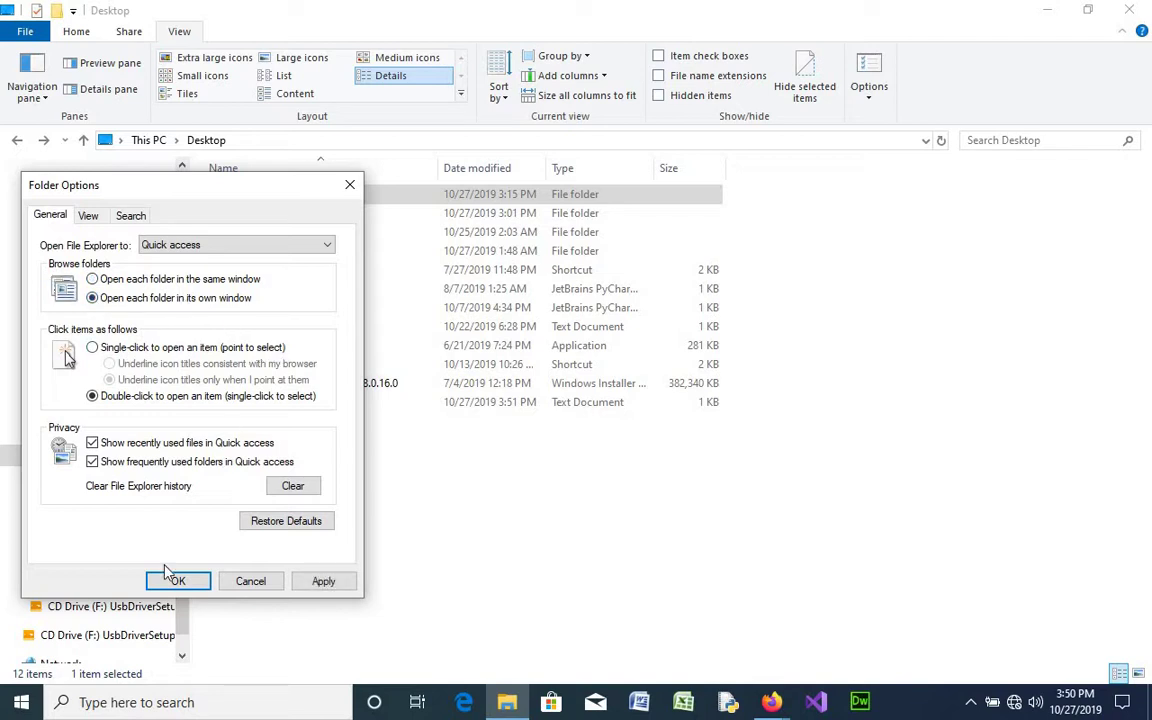
click(328, 588)
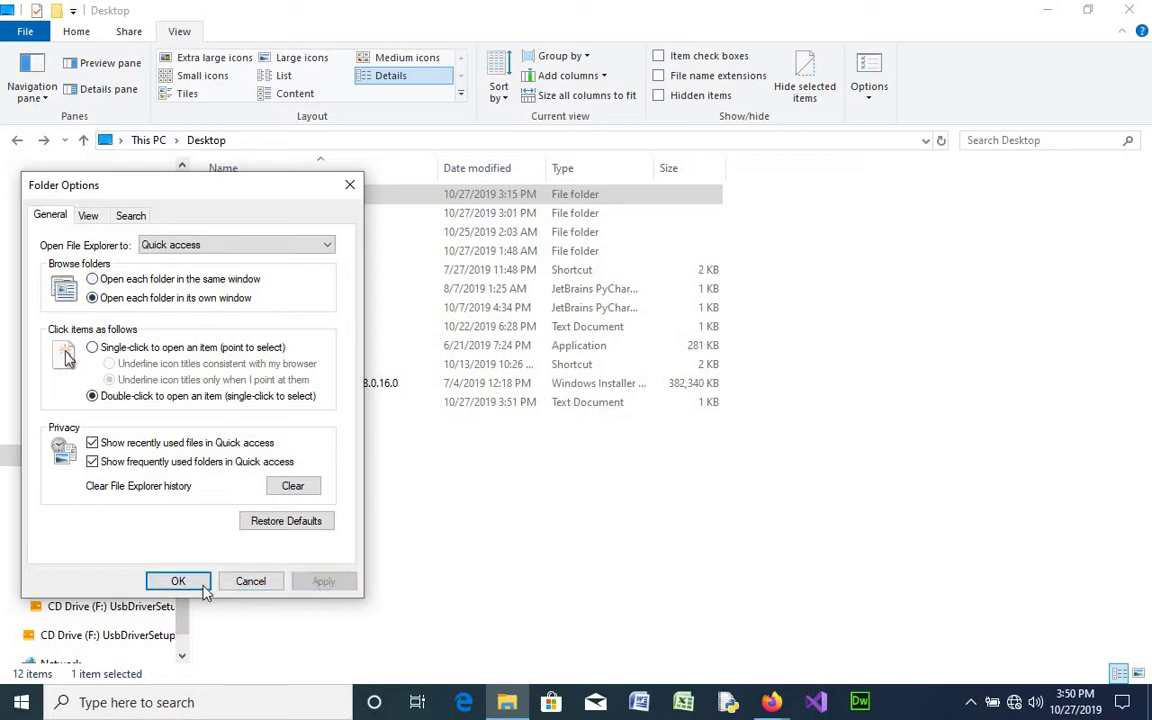
click(180, 583)
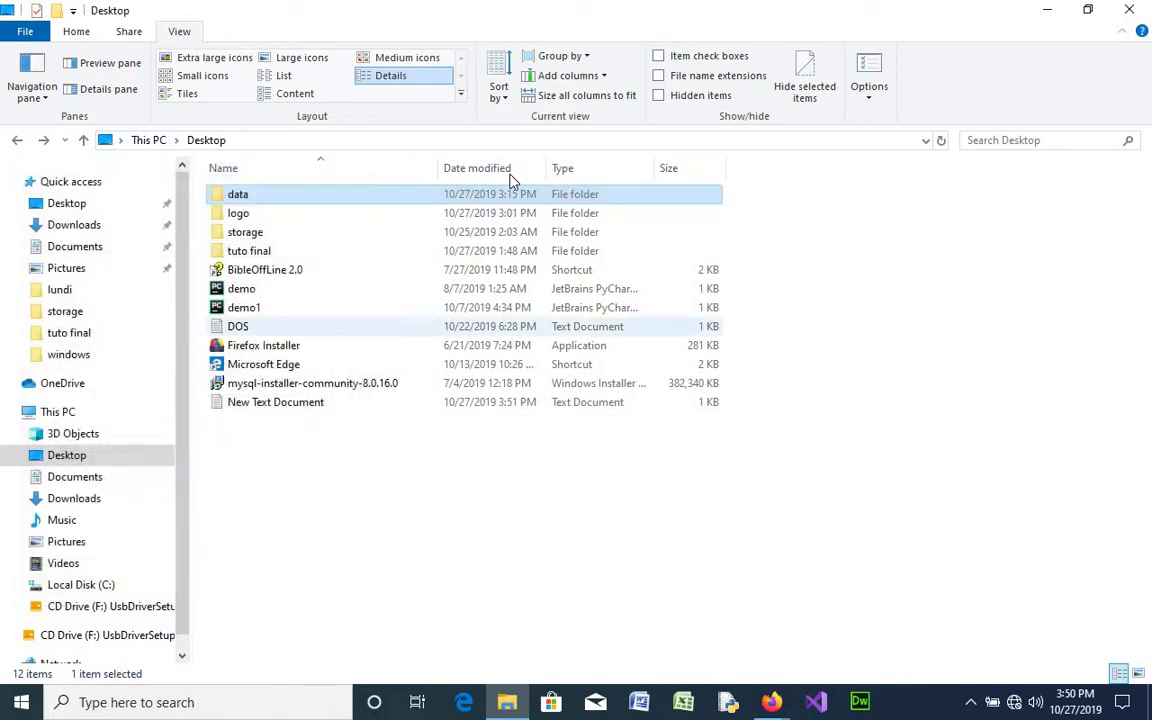
Check the new browsing behaviour by opening the data and logo folders one after the other, closing each window.
double_click(299, 200)
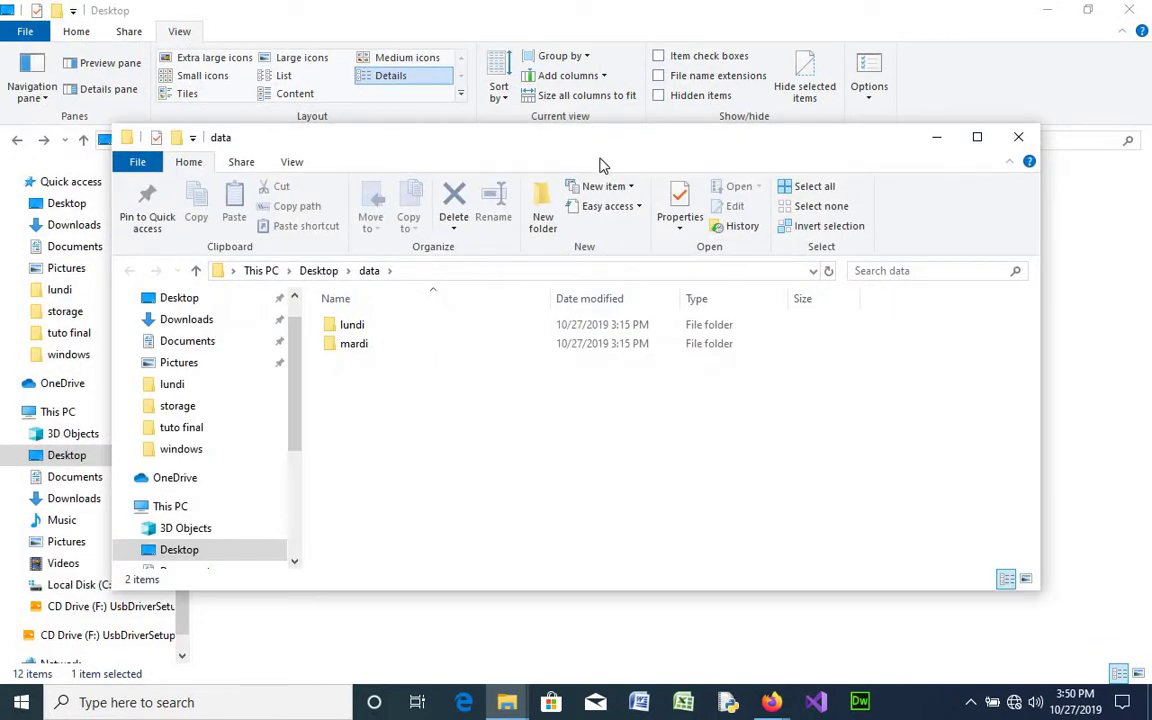
click(1018, 137)
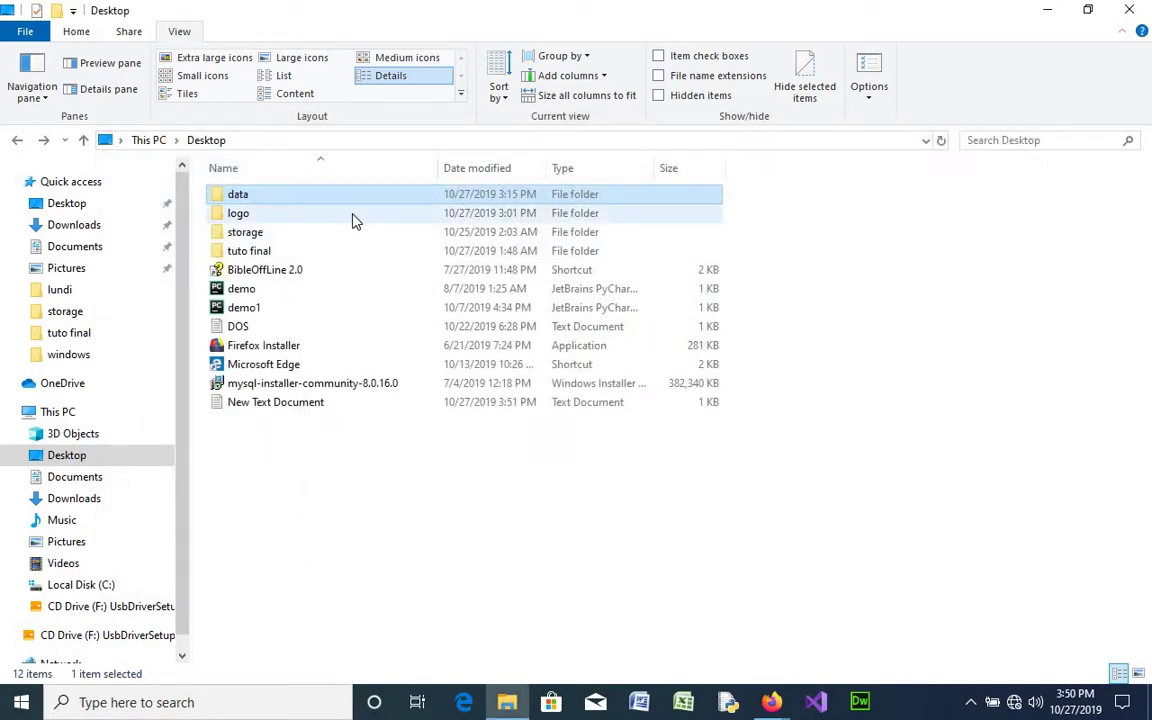
click(352, 218)
double_click(352, 218)
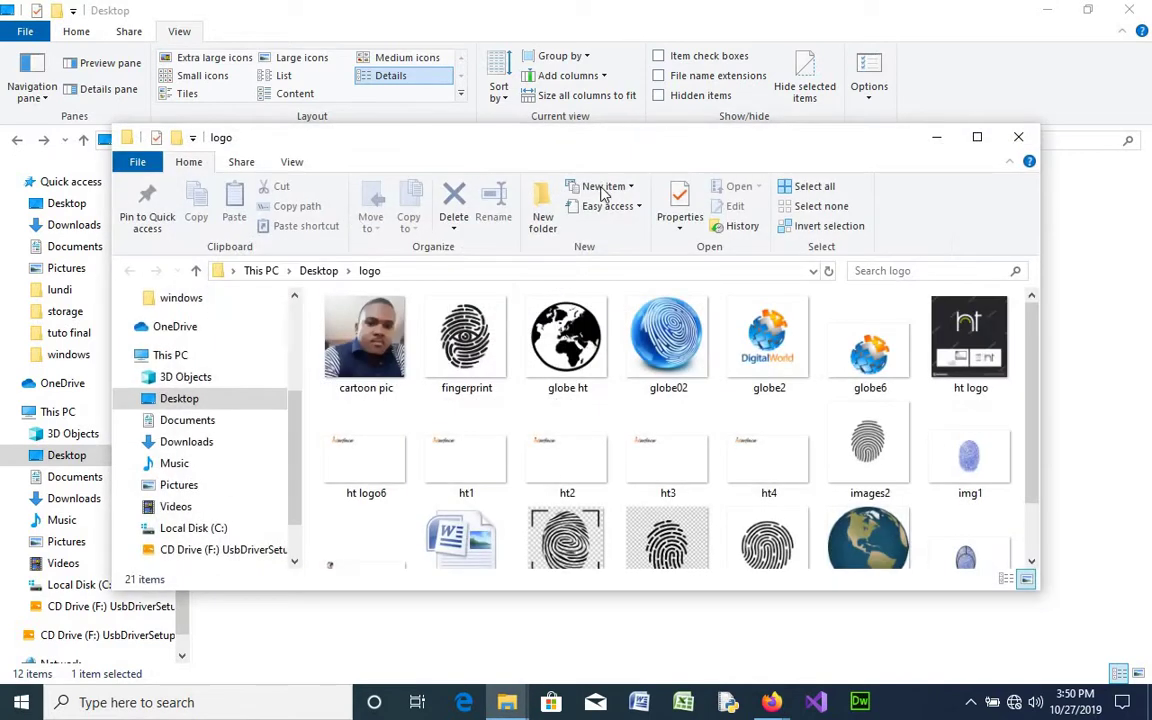
click(1018, 137)
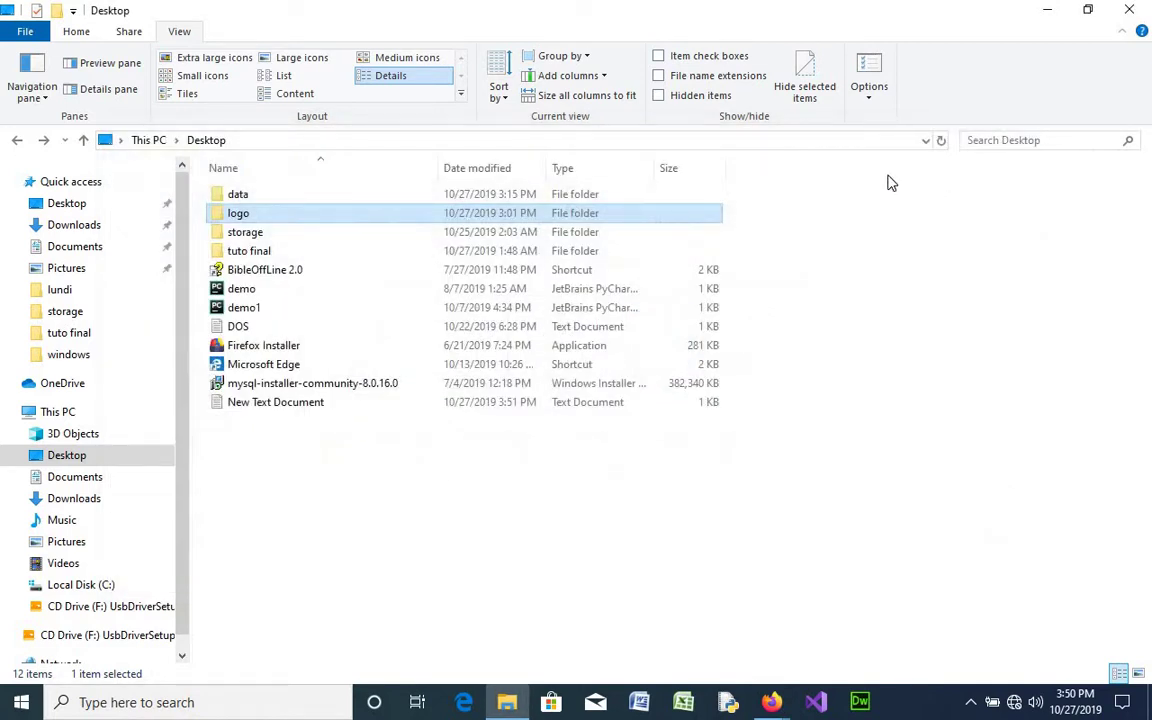
Set folders to open in the same window again, and check it by opening the data folder and returning to Desktop.
click(867, 90)
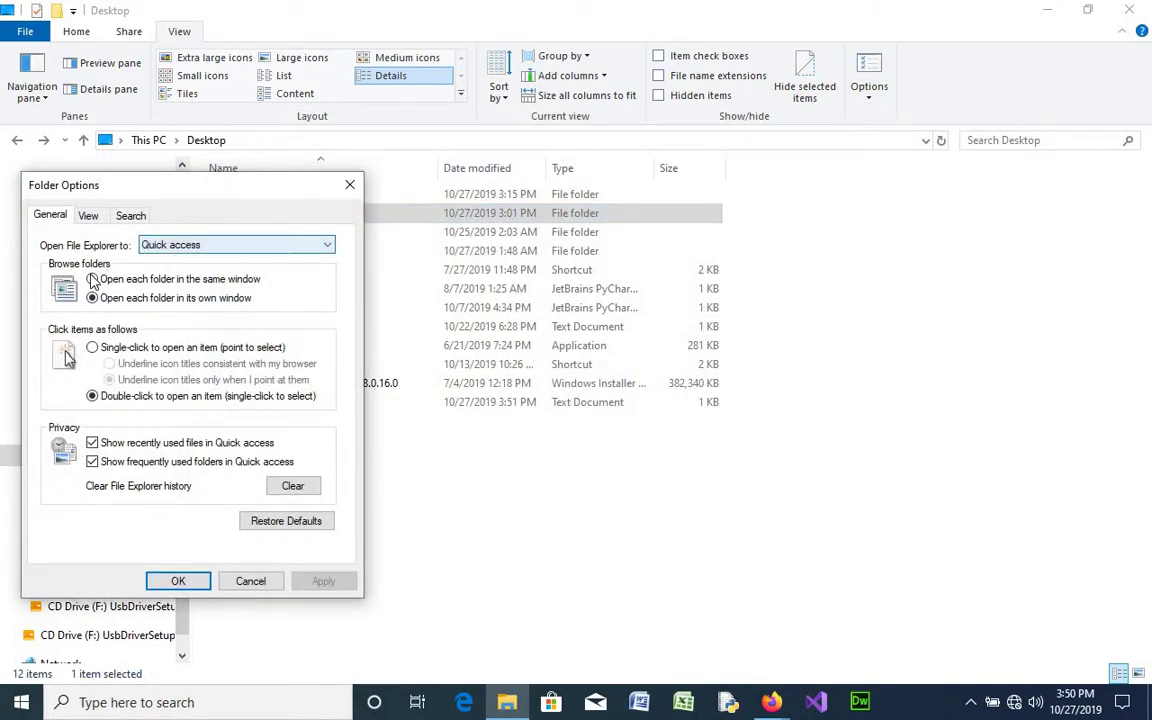
click(92, 279)
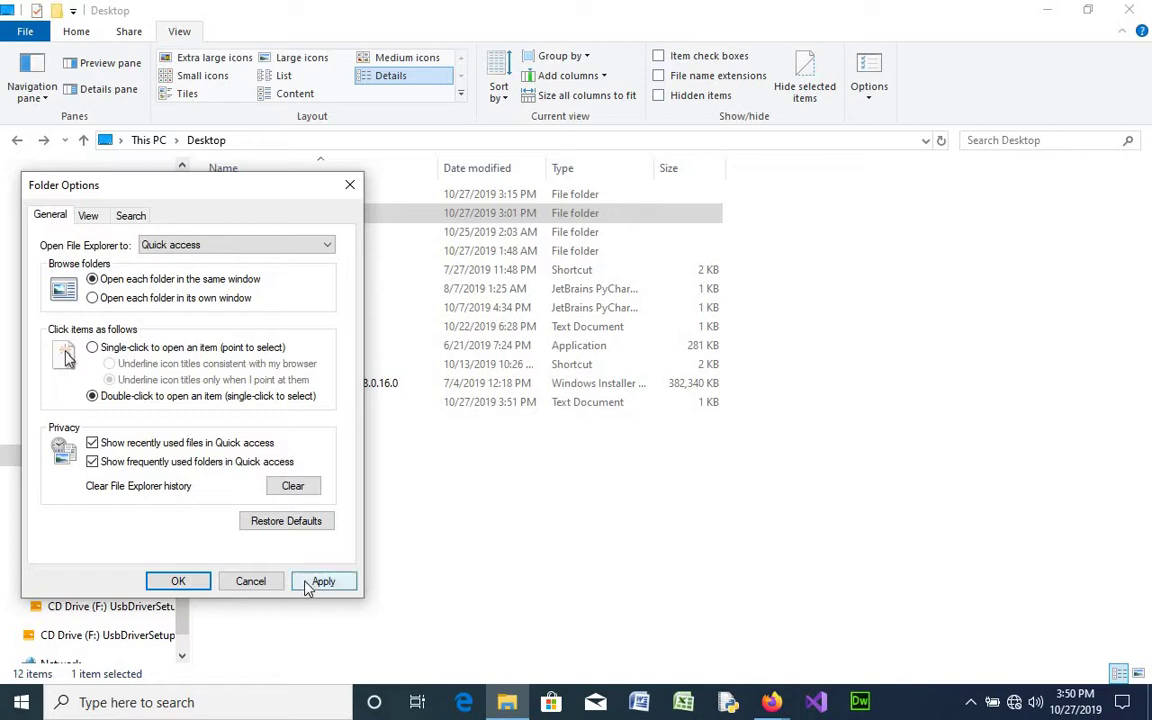
click(202, 585)
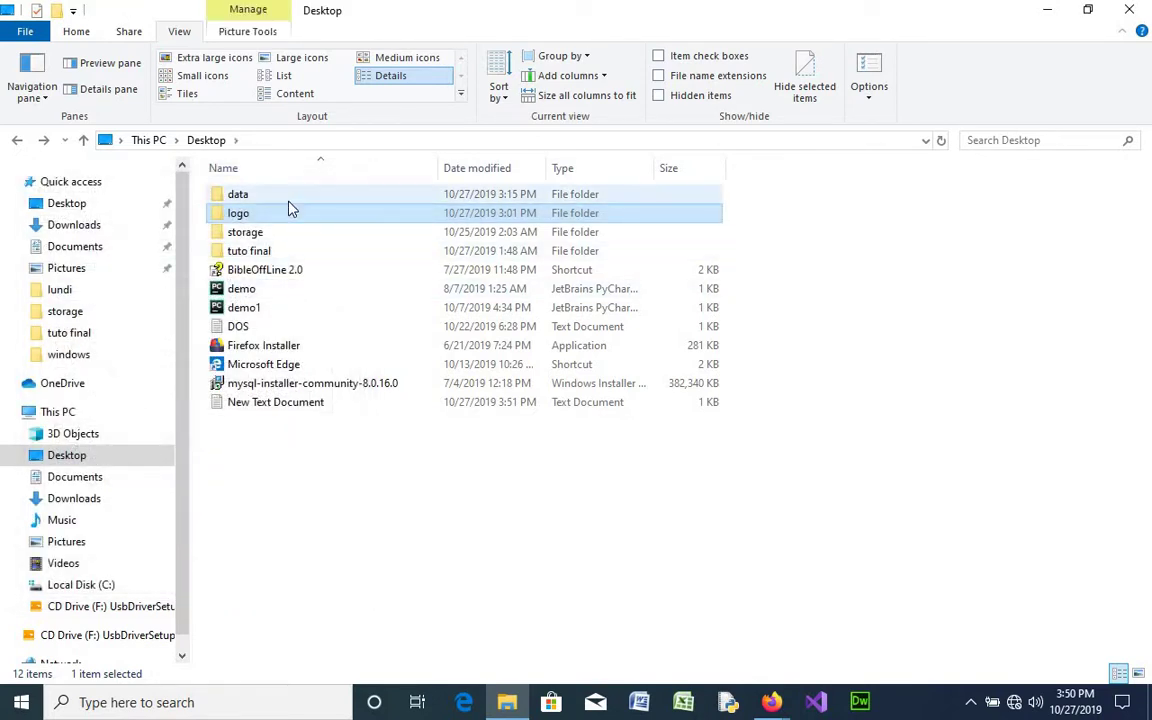
double_click(295, 200)
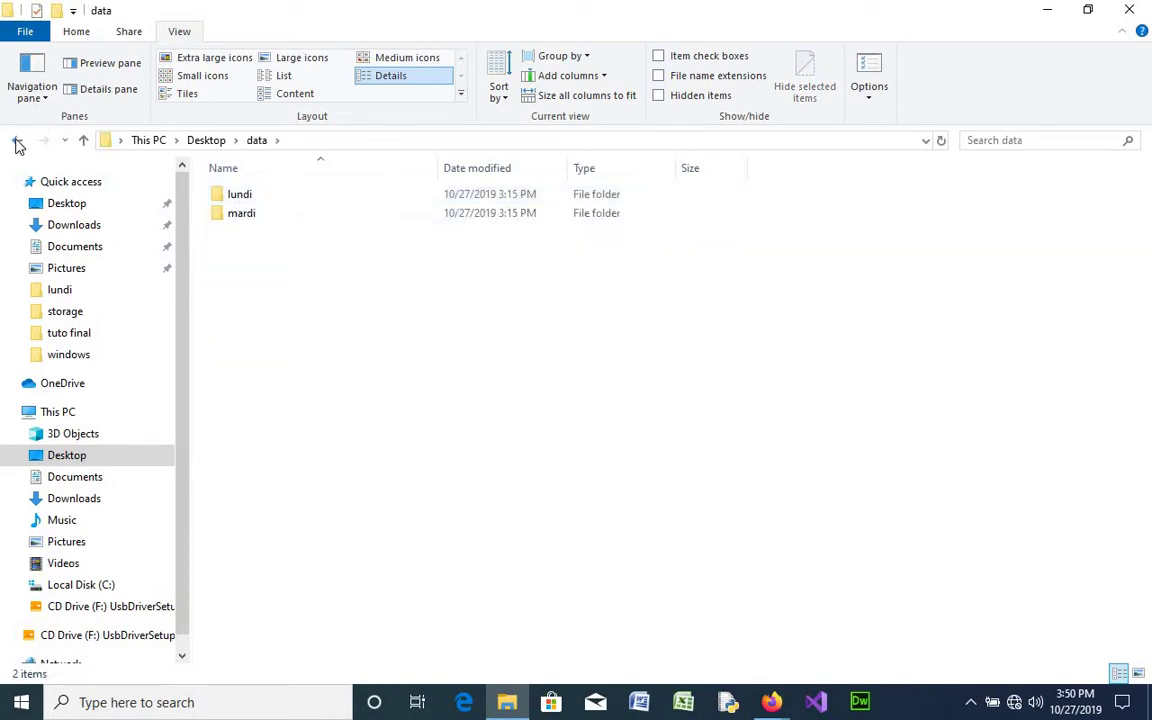
click(17, 142)
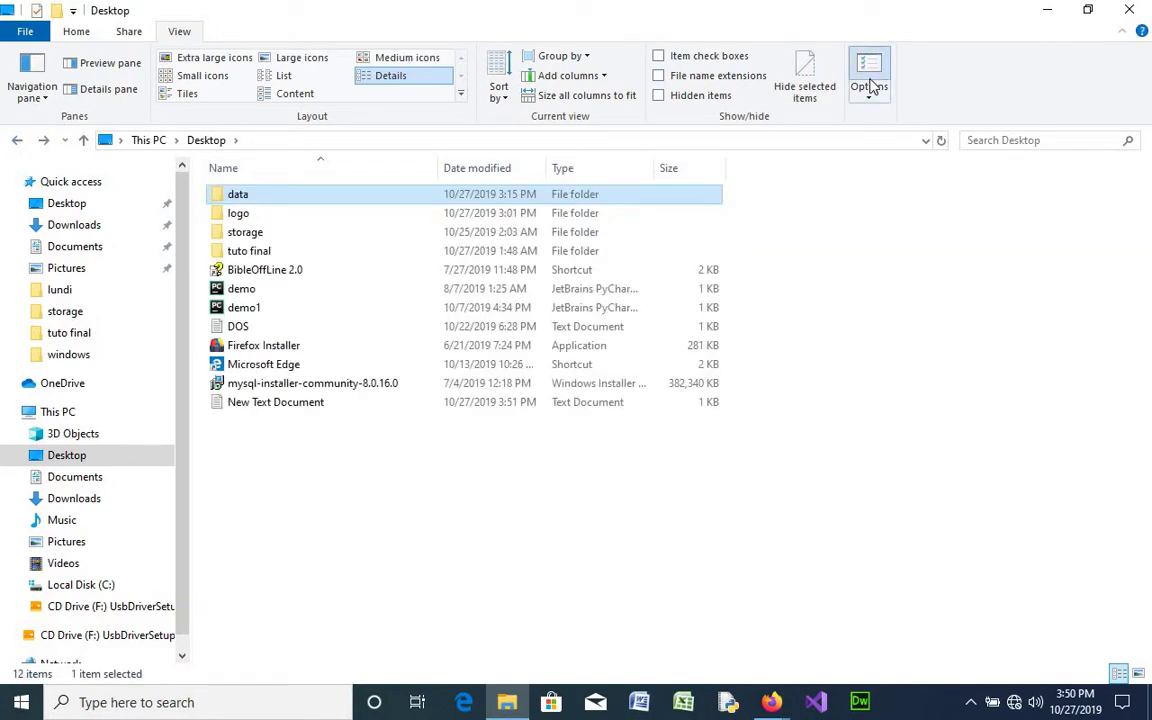
Set the folder options to open items with a single-click, selecting them by pointing, and confirm.
click(869, 76)
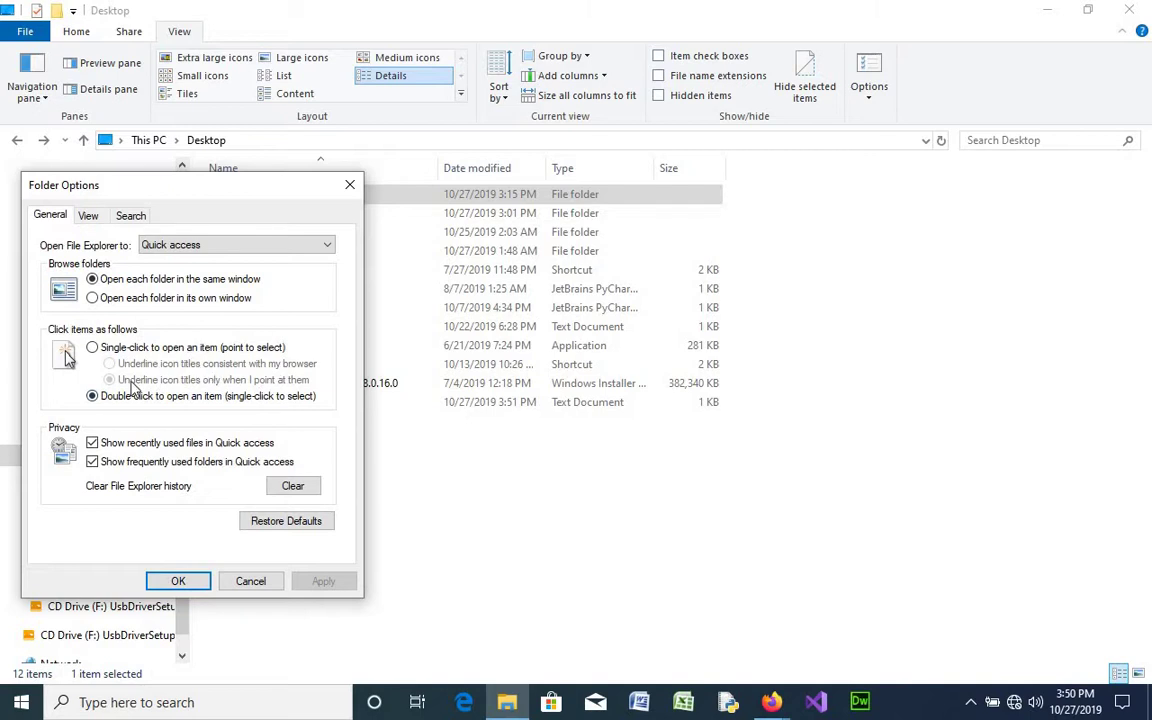
click(93, 348)
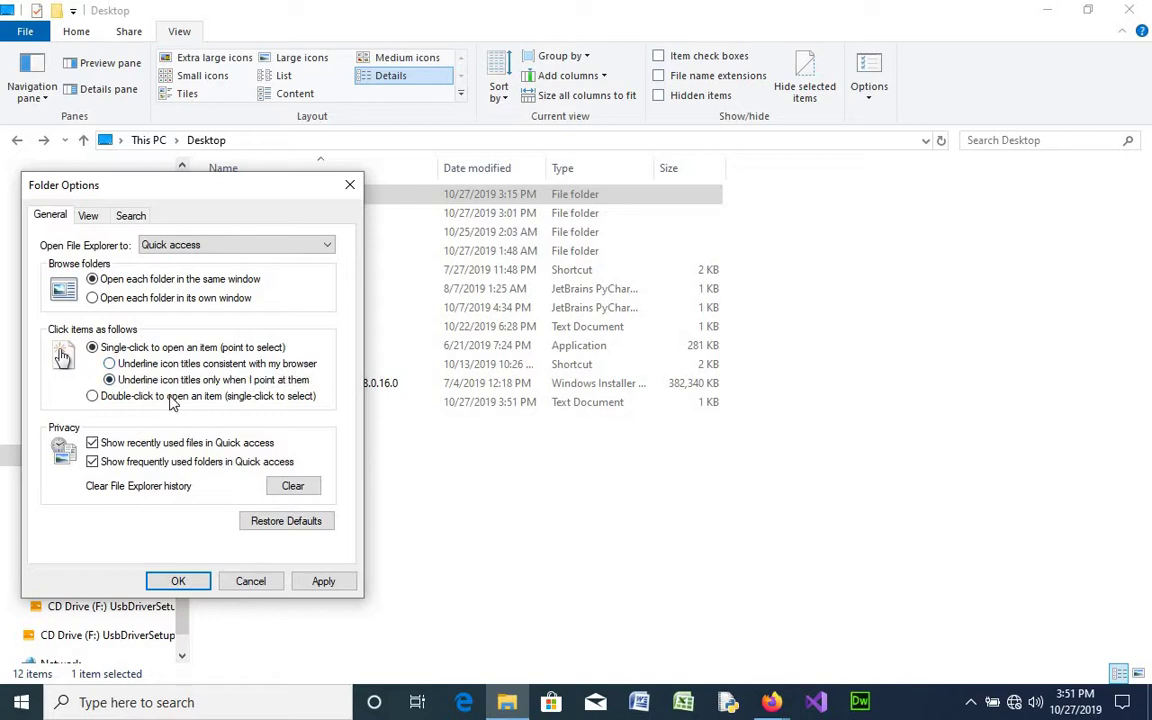
click(181, 581)
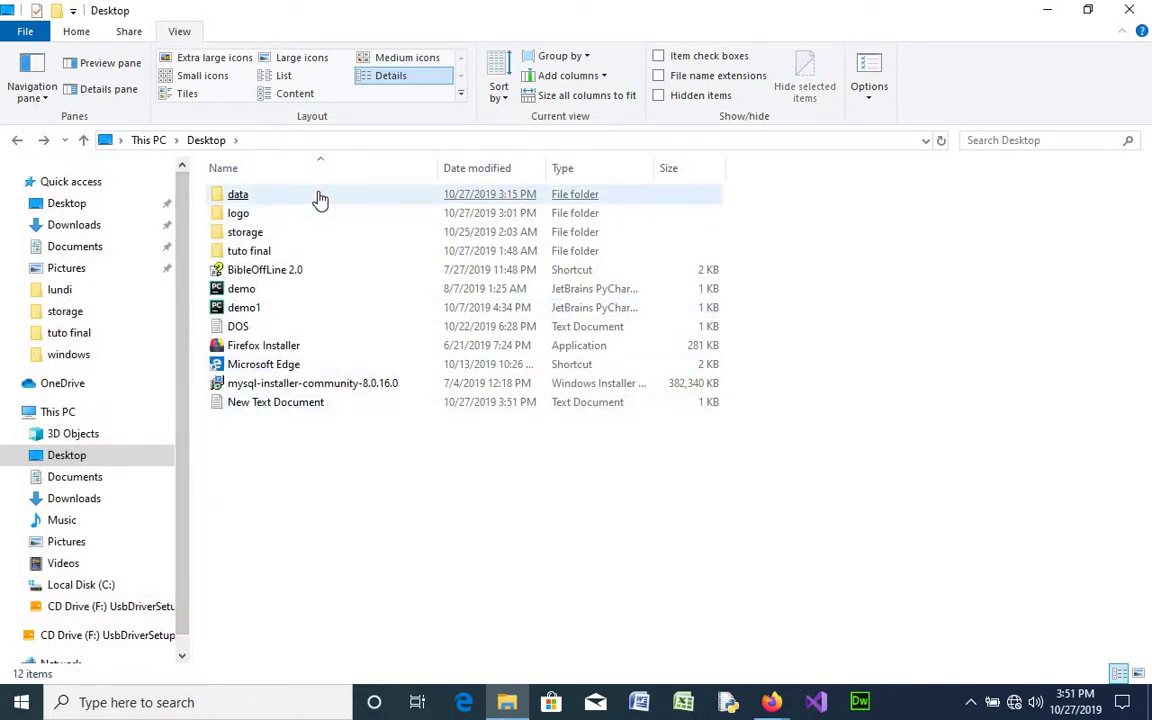
Check single-click opening by going into the data folder and its lundi subfolder, and return to Desktop.
mouse_move(257, 204)
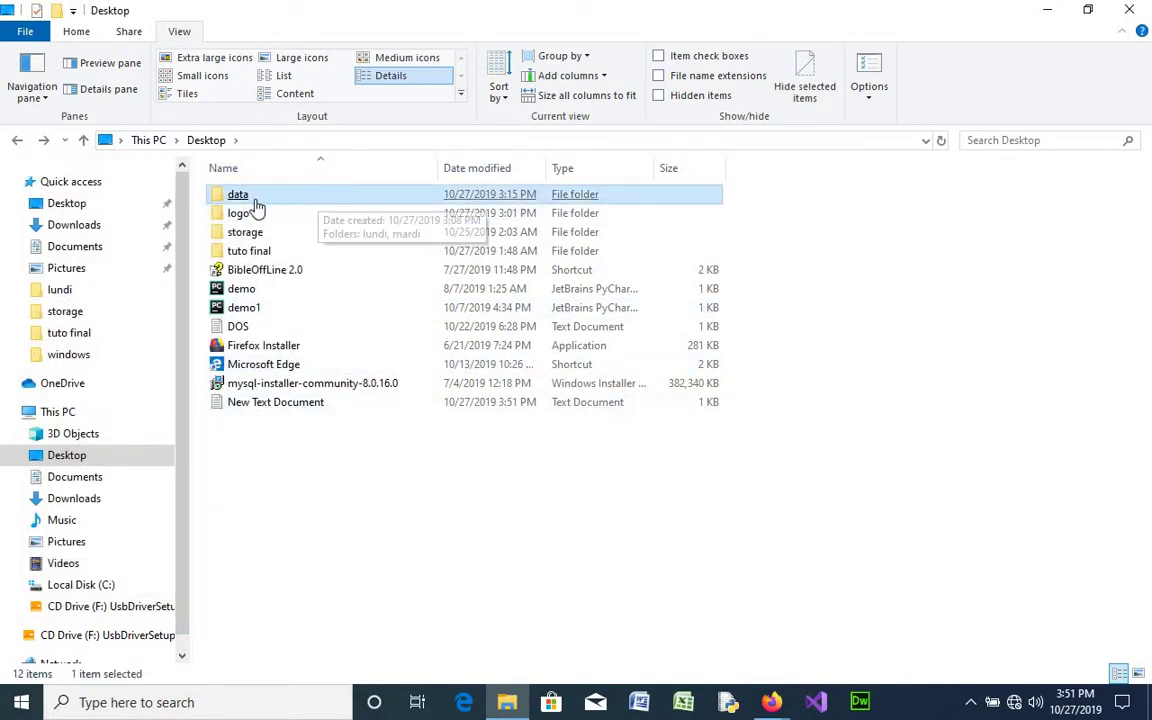
double_click(342, 202)
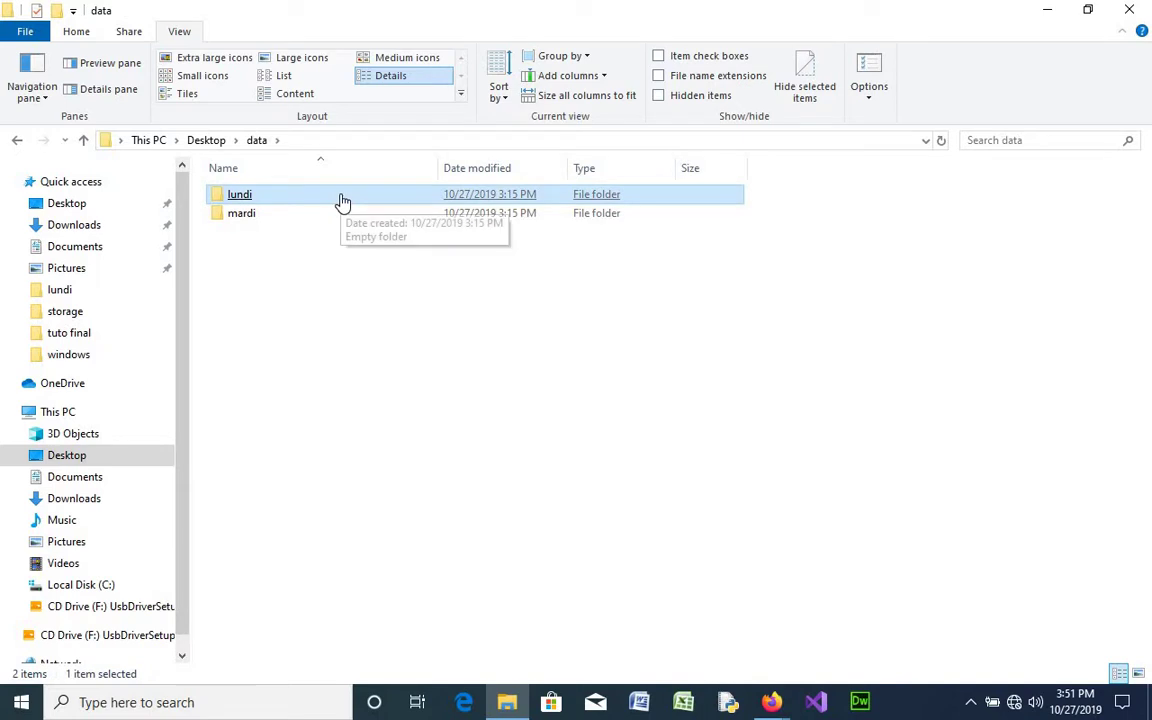
double_click(340, 199)
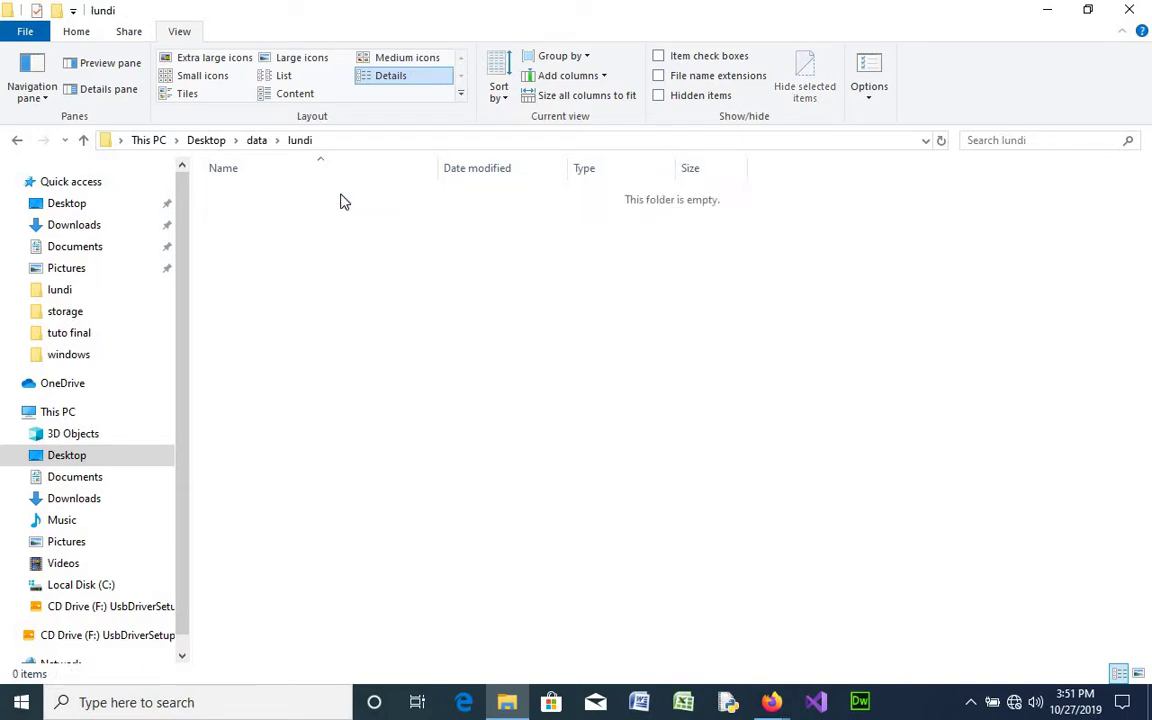
click(19, 140)
click(17, 141)
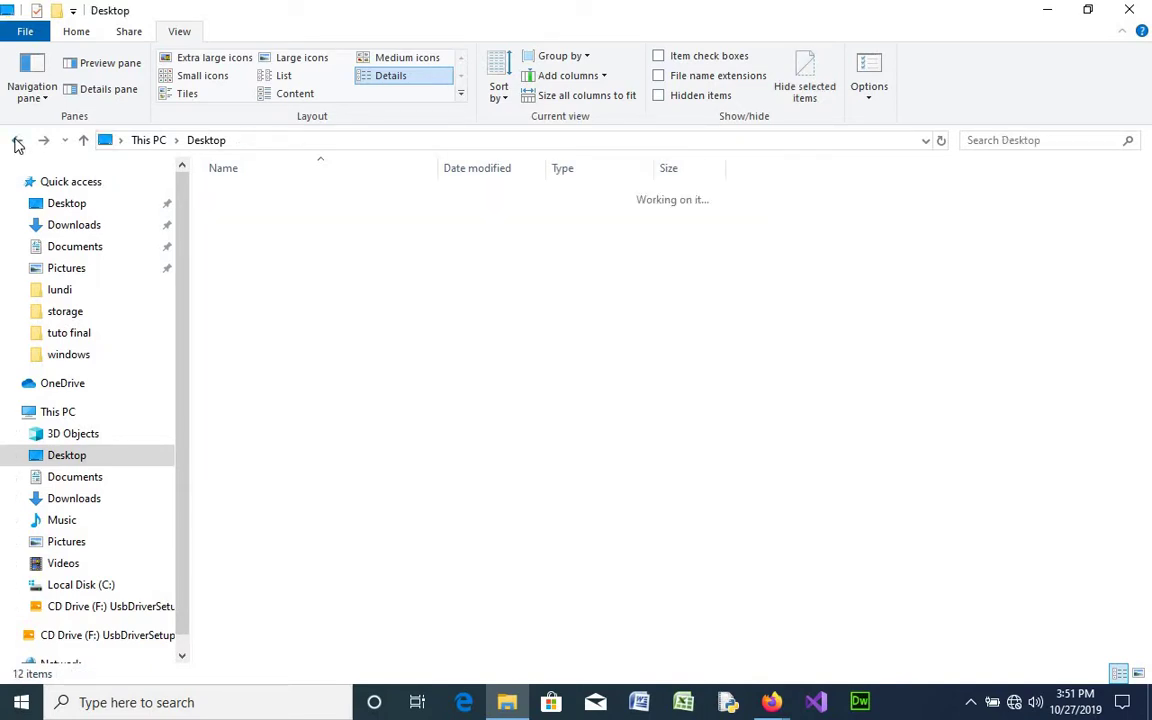
click(17, 141)
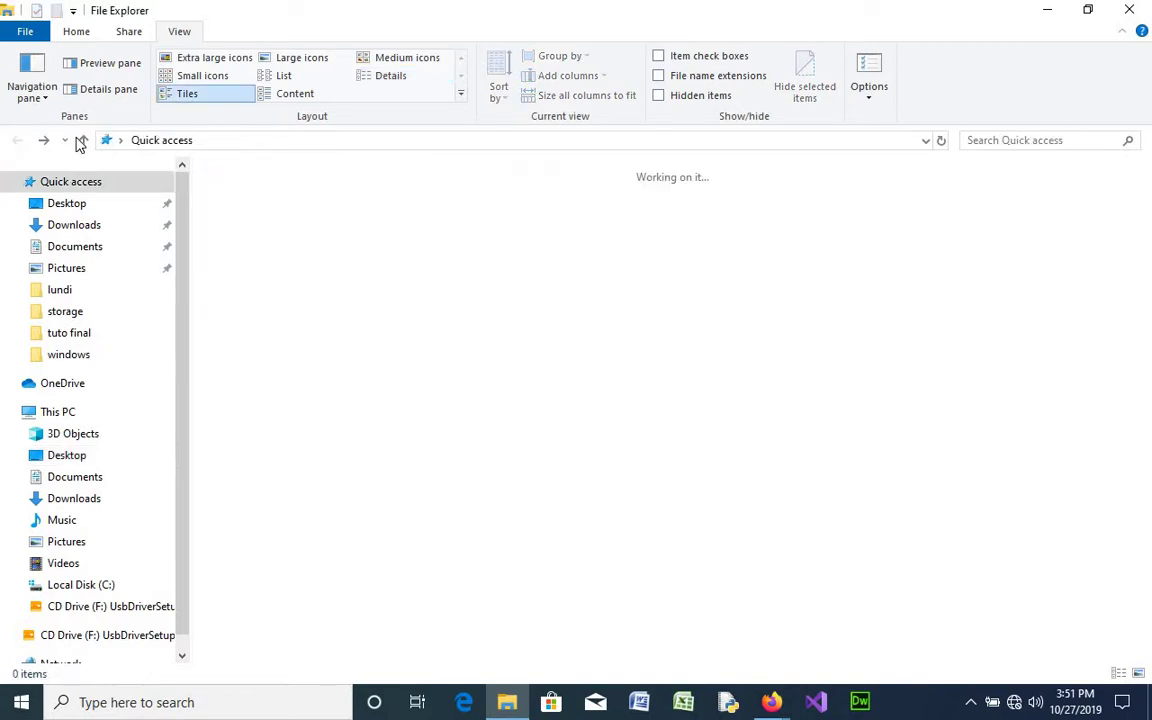
click(44, 141)
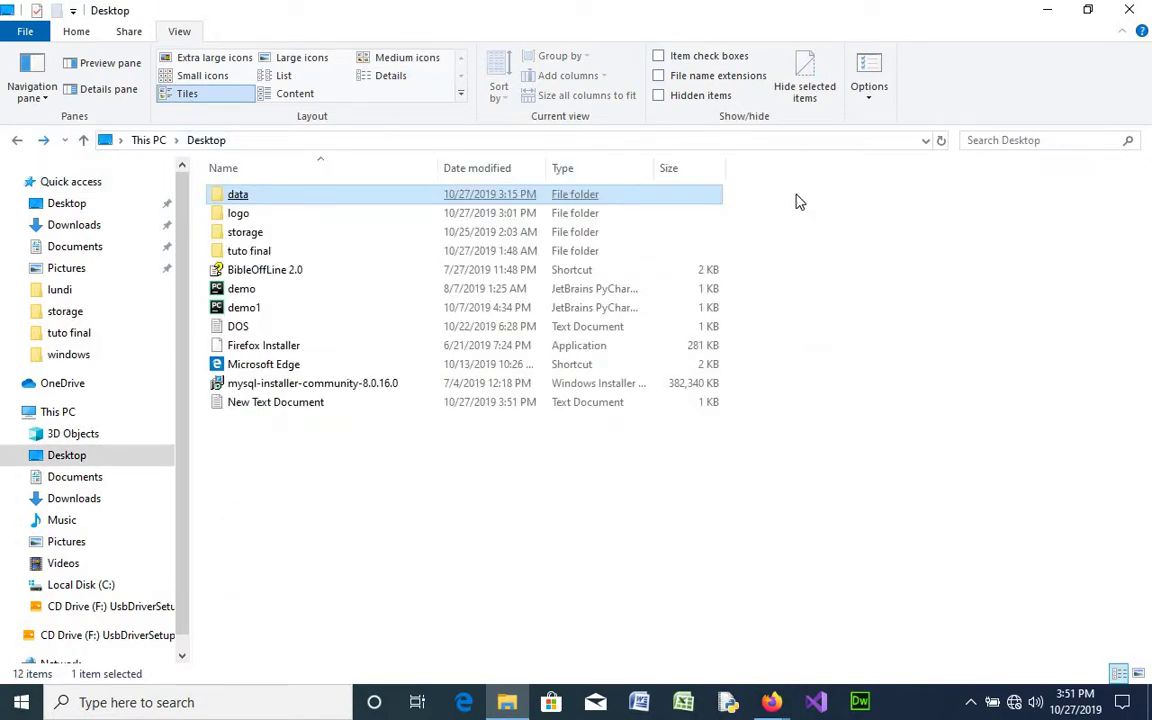
Switch item opening to double-click and back to single-click in the folder options, and confirm.
click(869, 77)
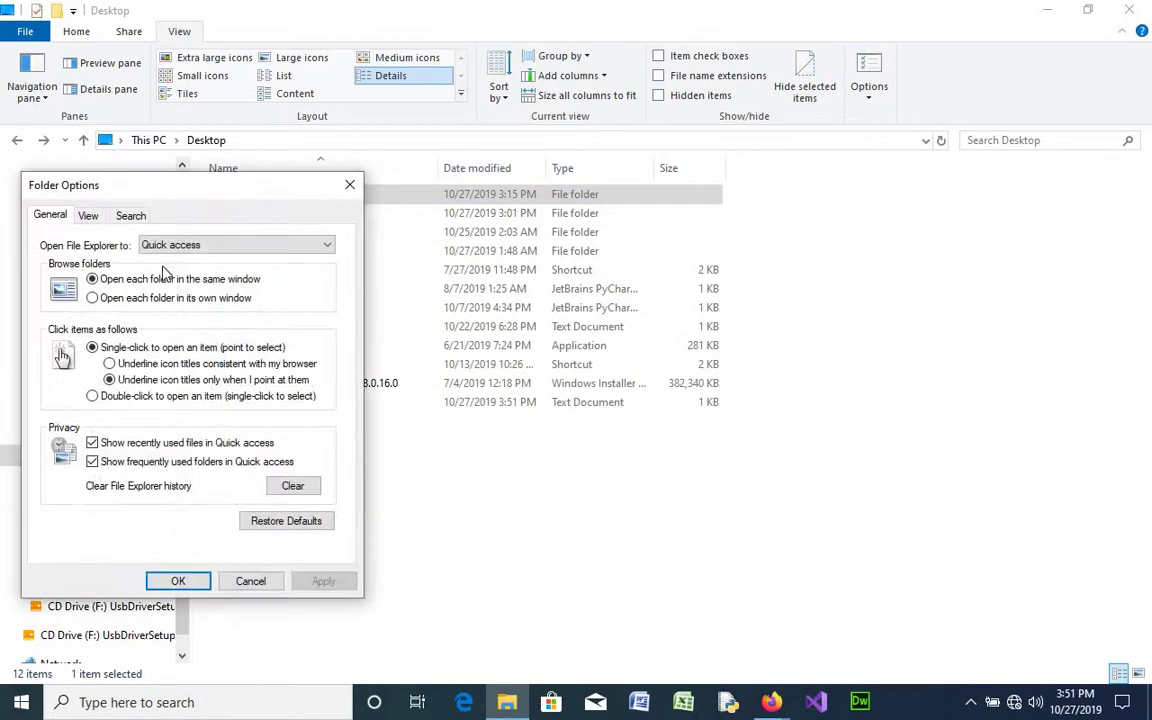
click(92, 396)
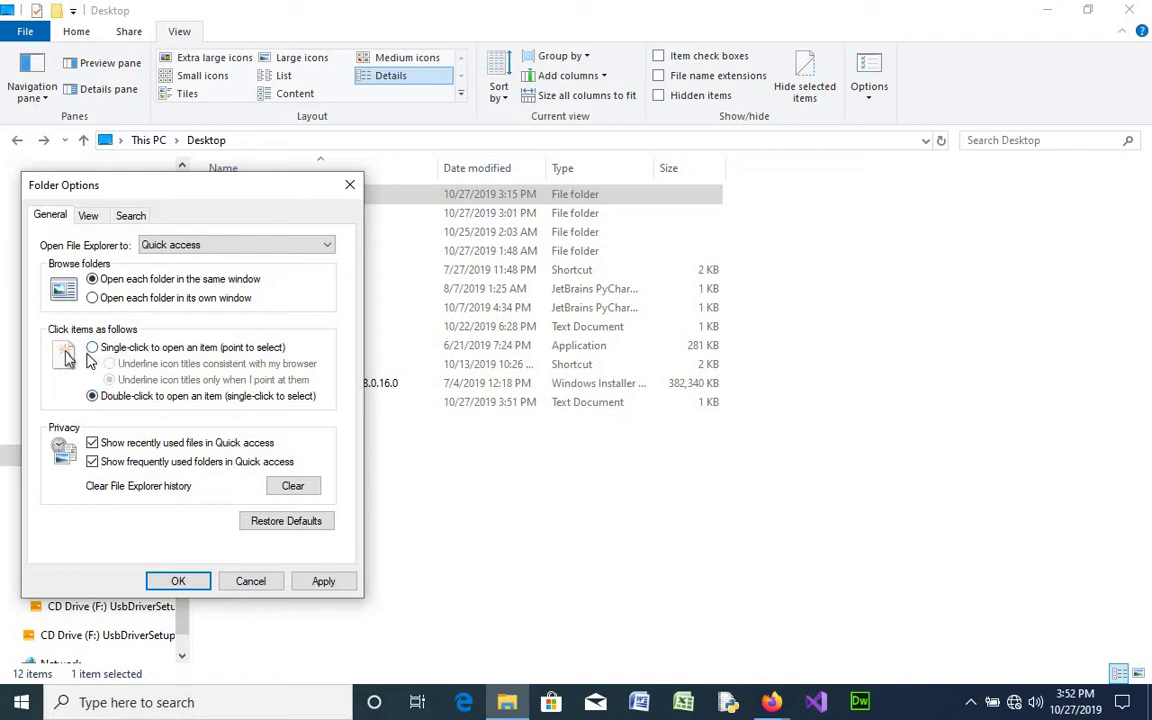
click(92, 347)
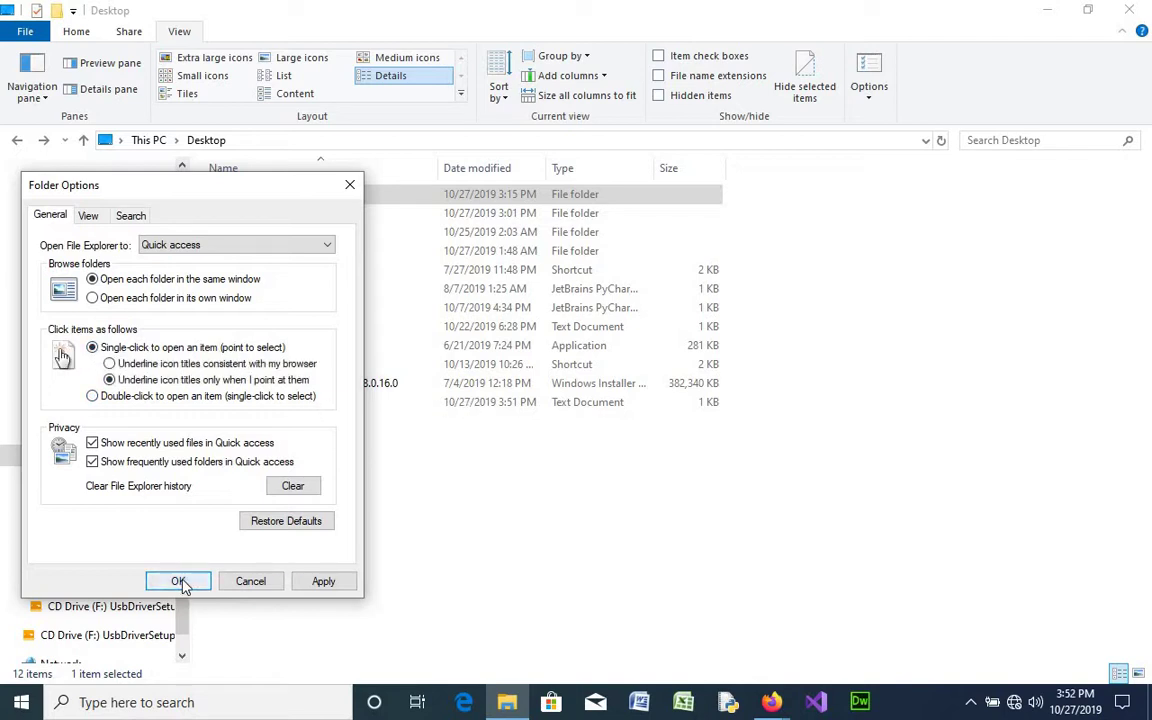
click(180, 581)
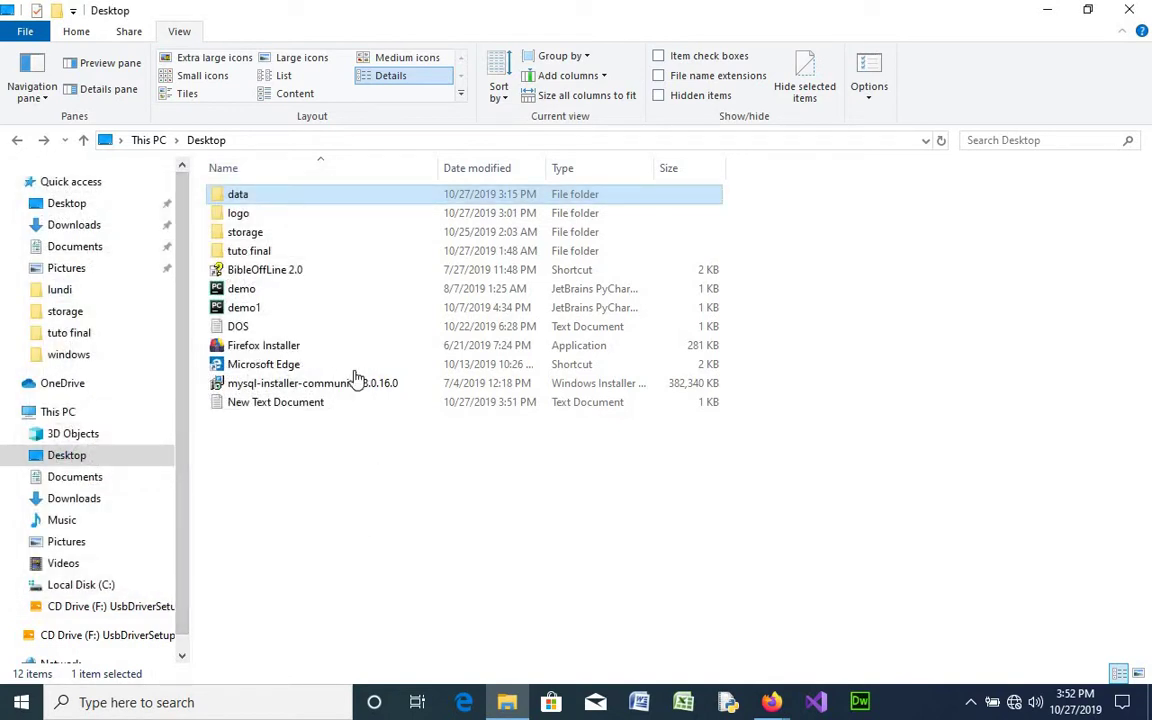
Check that pointing selects items on Desktop, open the data folder, and go back to Quick access.
mouse_move(355, 366)
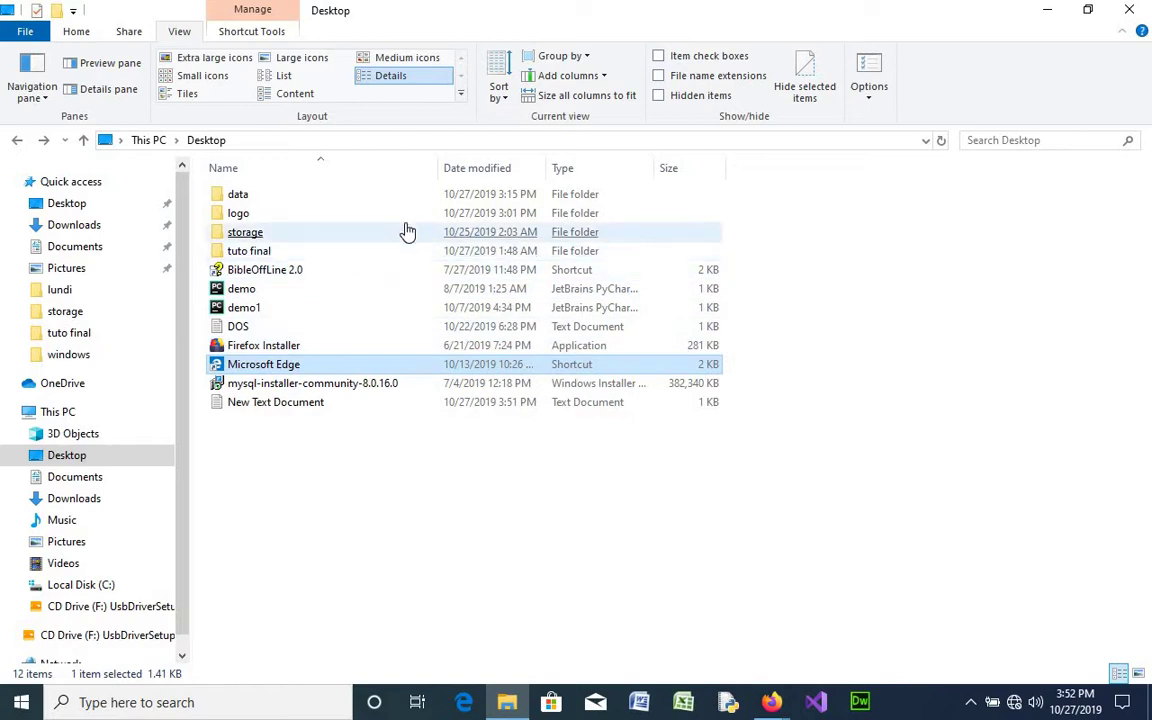
mouse_move(407, 232)
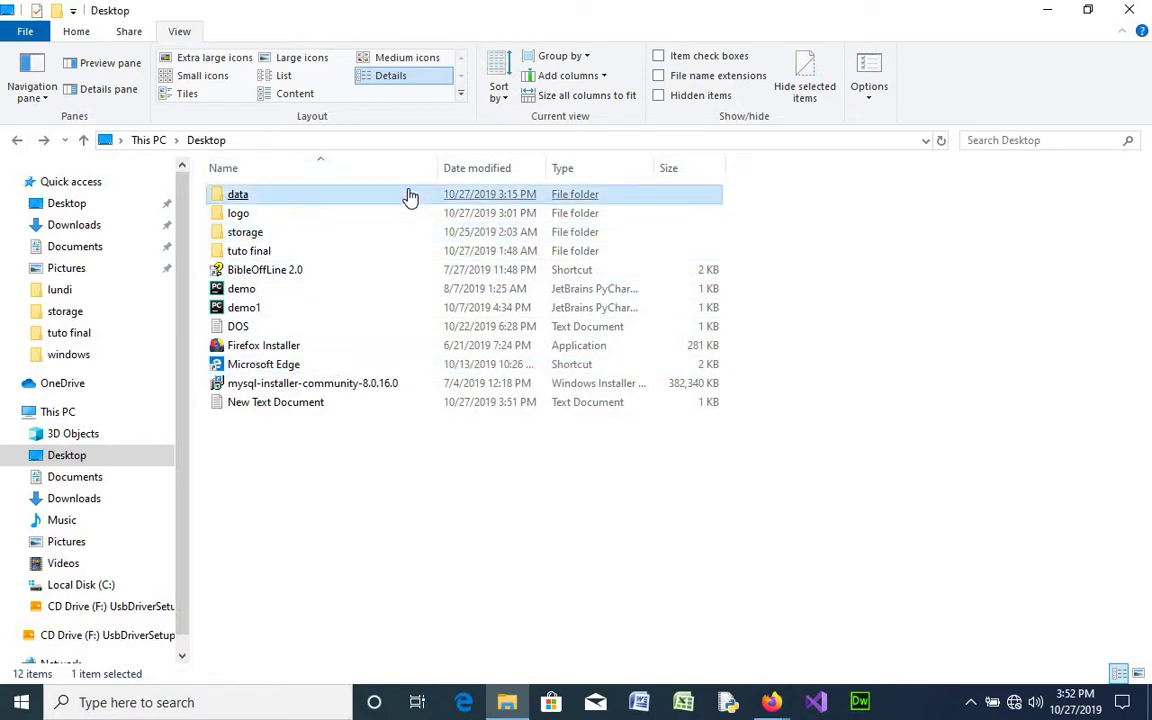
click(408, 196)
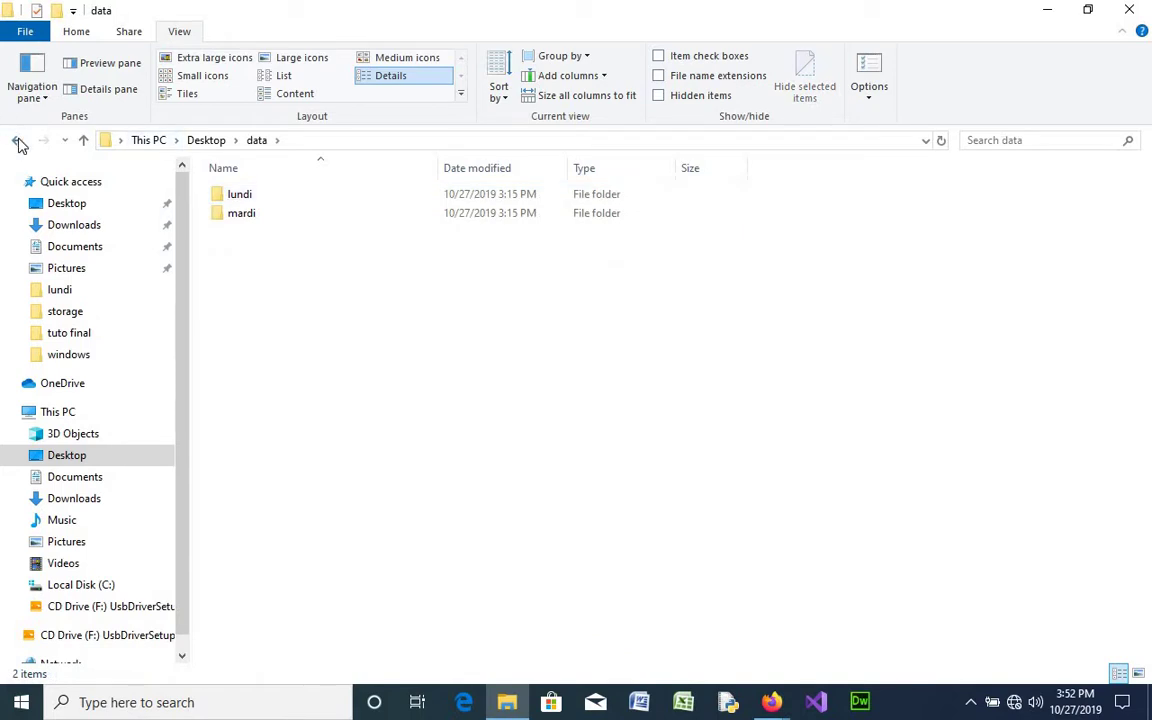
click(20, 144)
click(20, 144)
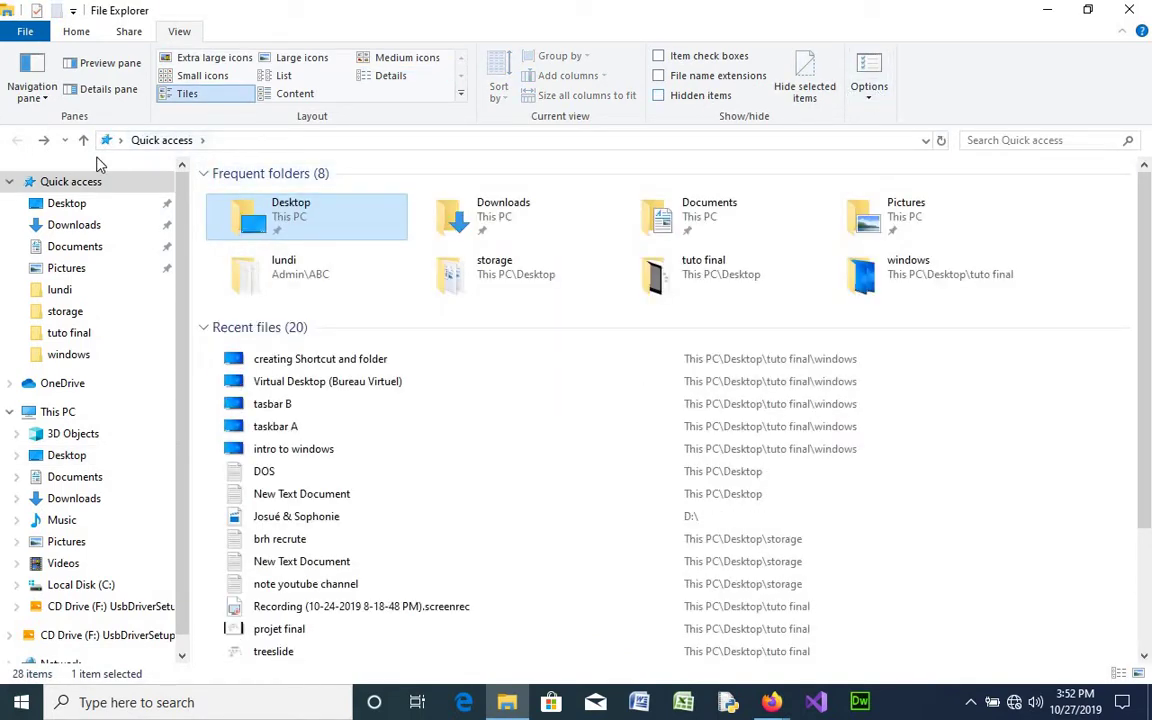
Set items to open with a double-click, and look through the advanced view settings to the drive letter option.
click(869, 76)
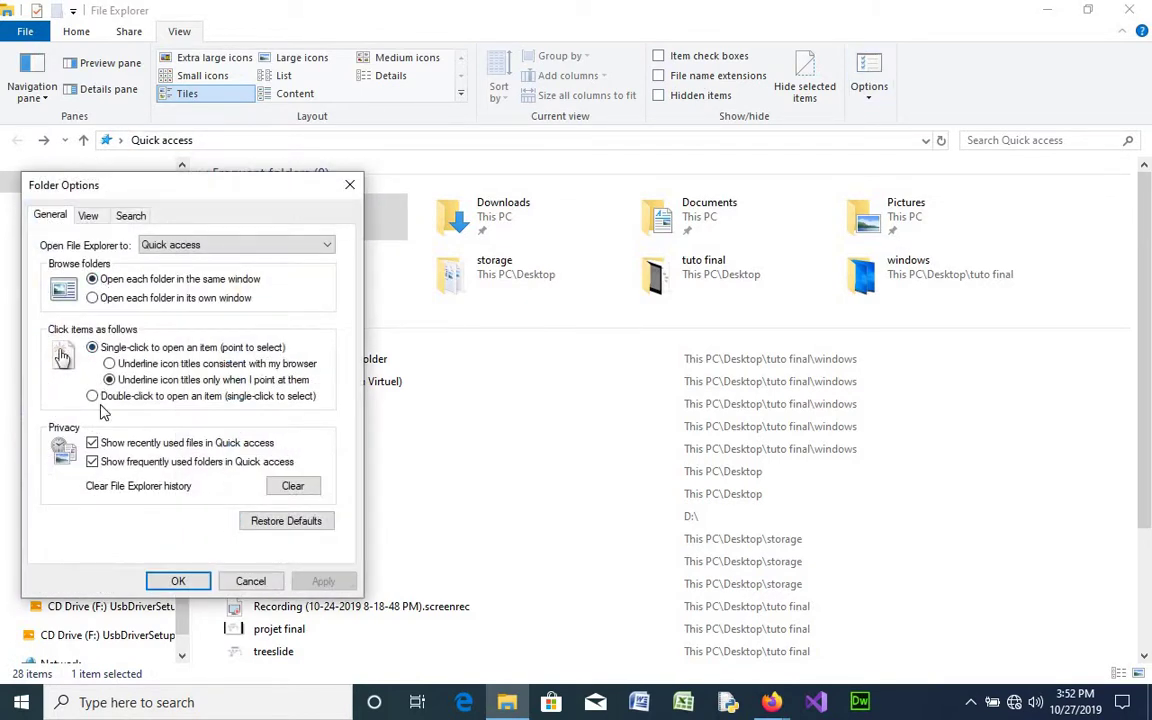
click(93, 397)
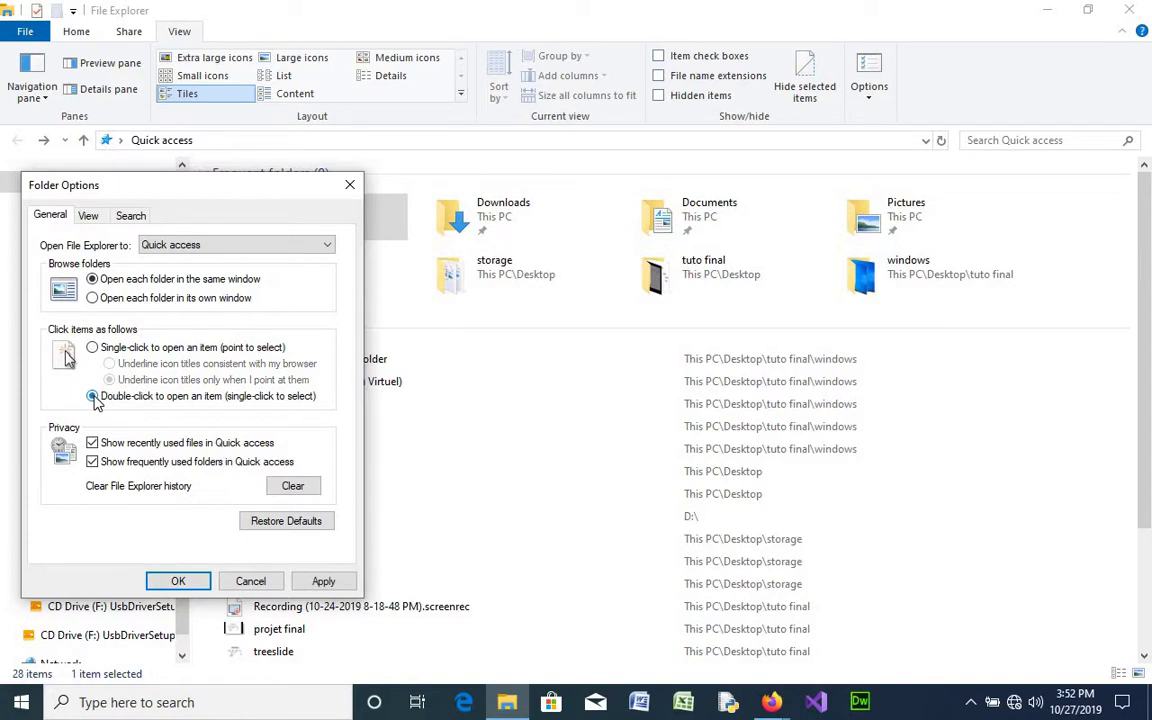
click(89, 216)
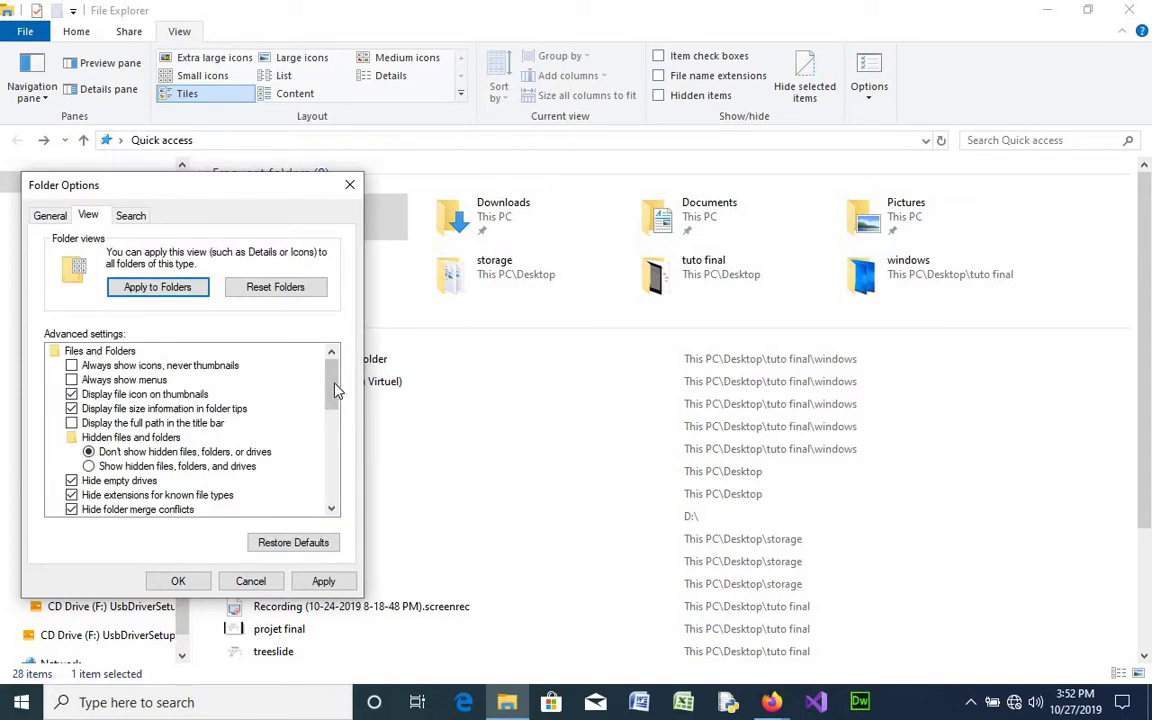
mouse_move(335, 391)
mouse_down()
mouse_move(334, 421)
mouse_move(330, 381)
mouse_up()
mouse_move(330, 391)
mouse_down()
mouse_move(331, 432)
mouse_move(332, 376)
mouse_move(329, 481)
mouse_move(326, 383)
mouse_up()
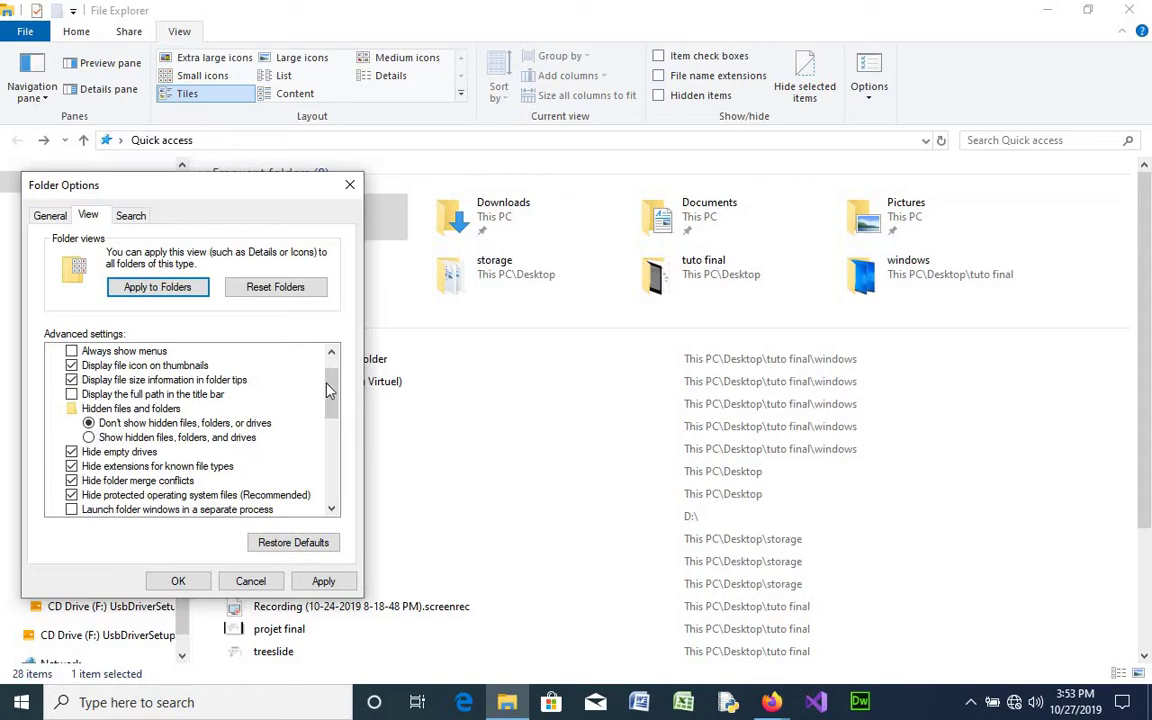
drag(330, 390, 330, 398)
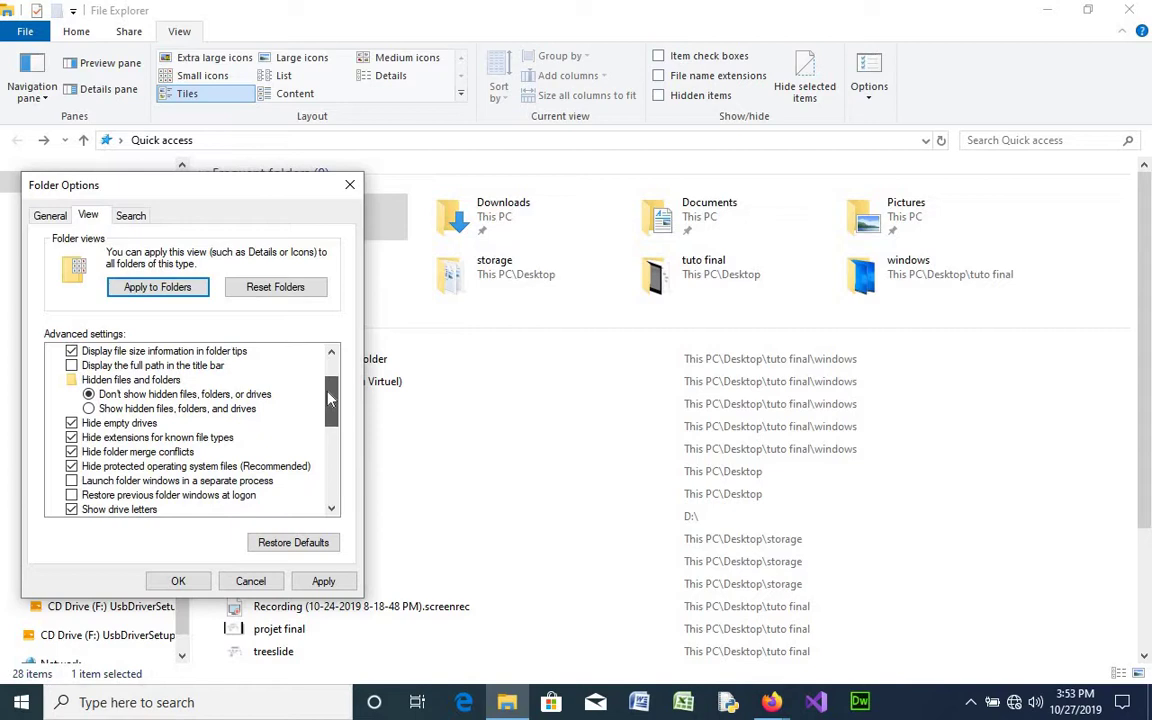
drag(330, 400, 331, 423)
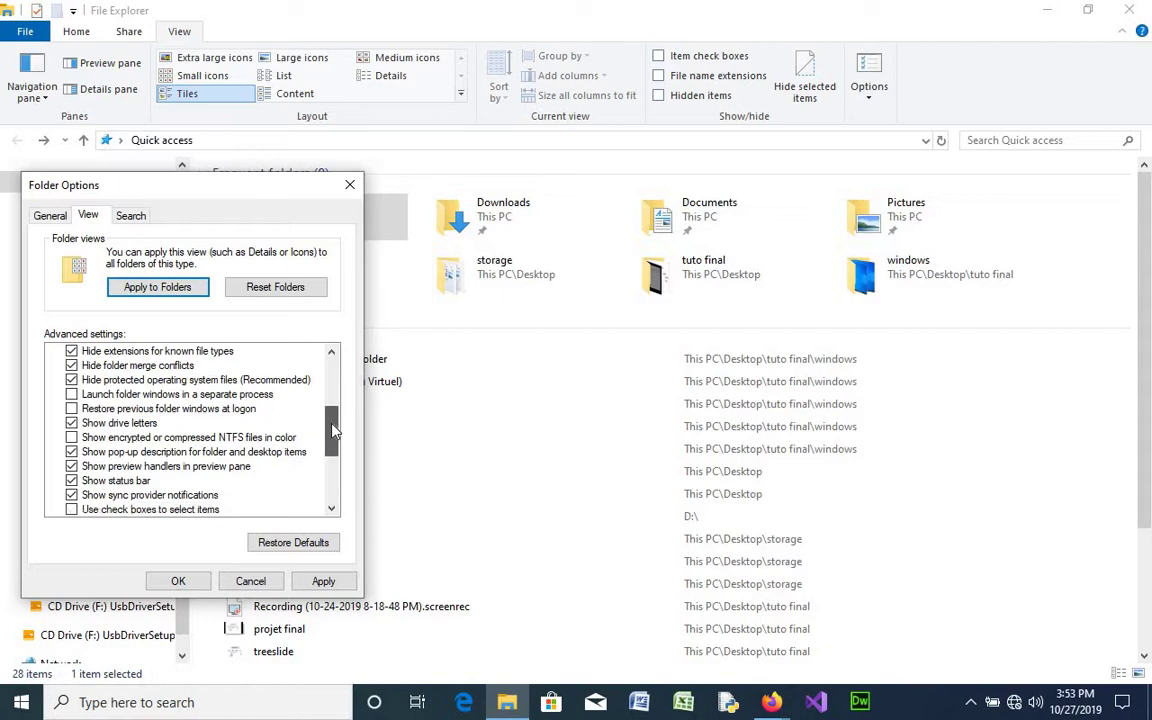
drag(333, 430, 331, 444)
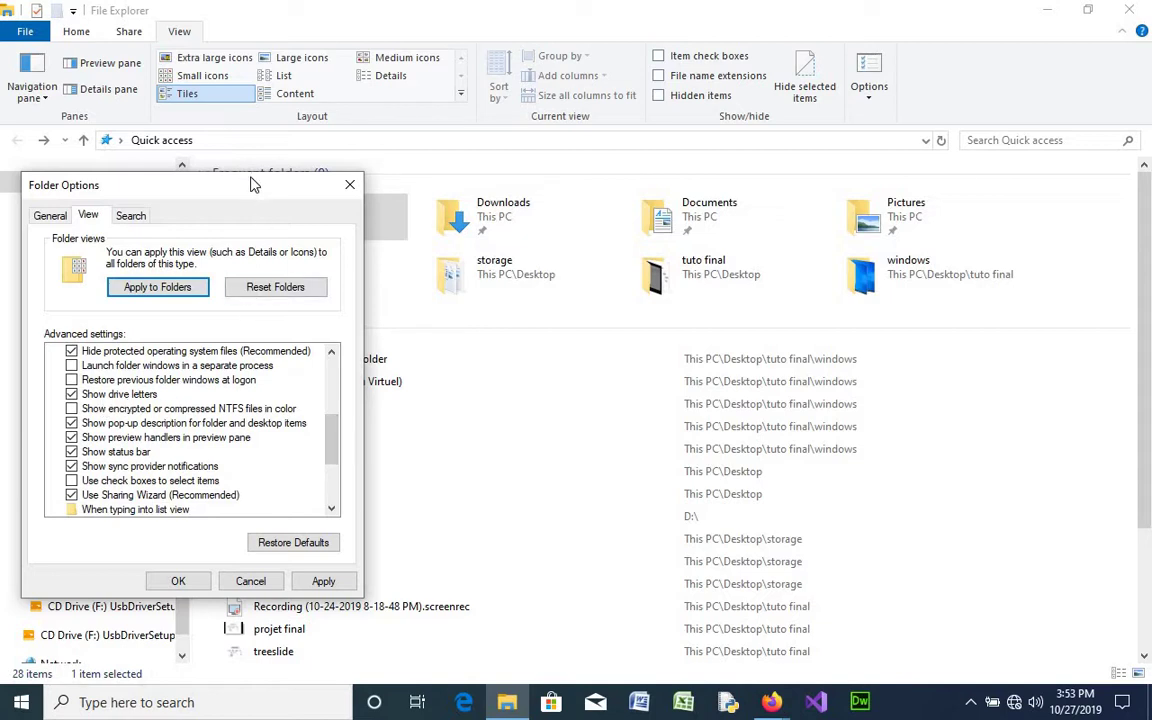
Turn off Show drive letters, confirm the folder options, and check how the drives are named in This PC.
drag(255, 184, 868, 233)
drag(758, 210, 752, 208)
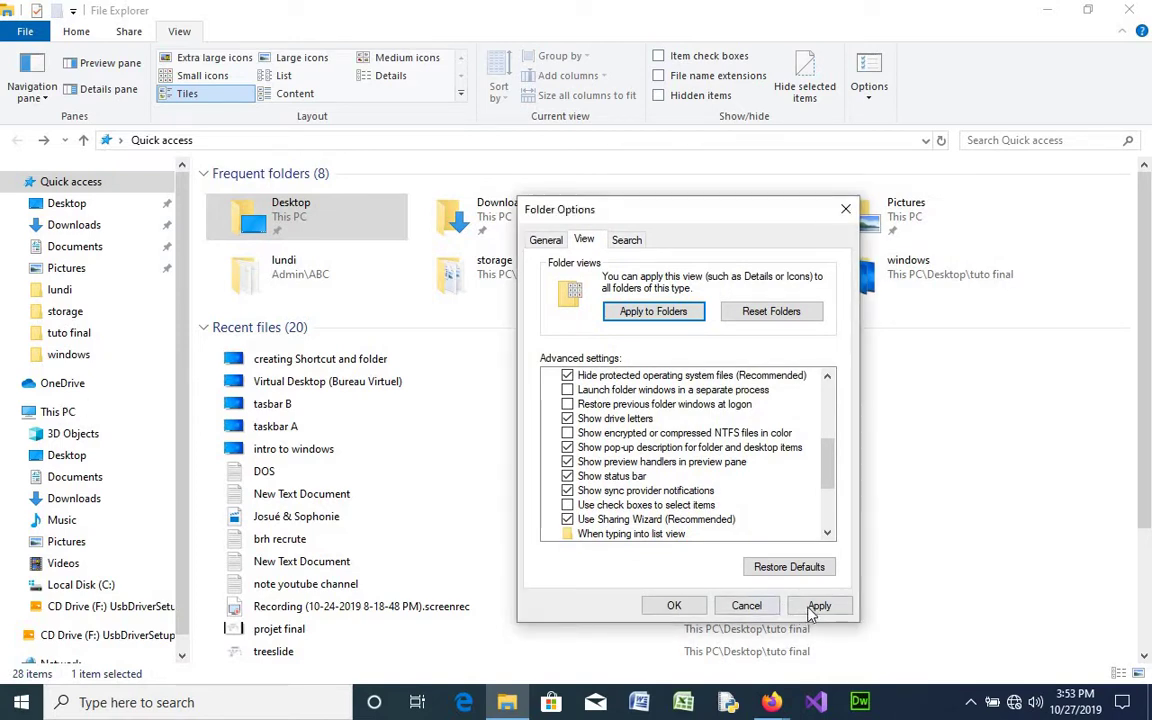
click(568, 420)
click(674, 605)
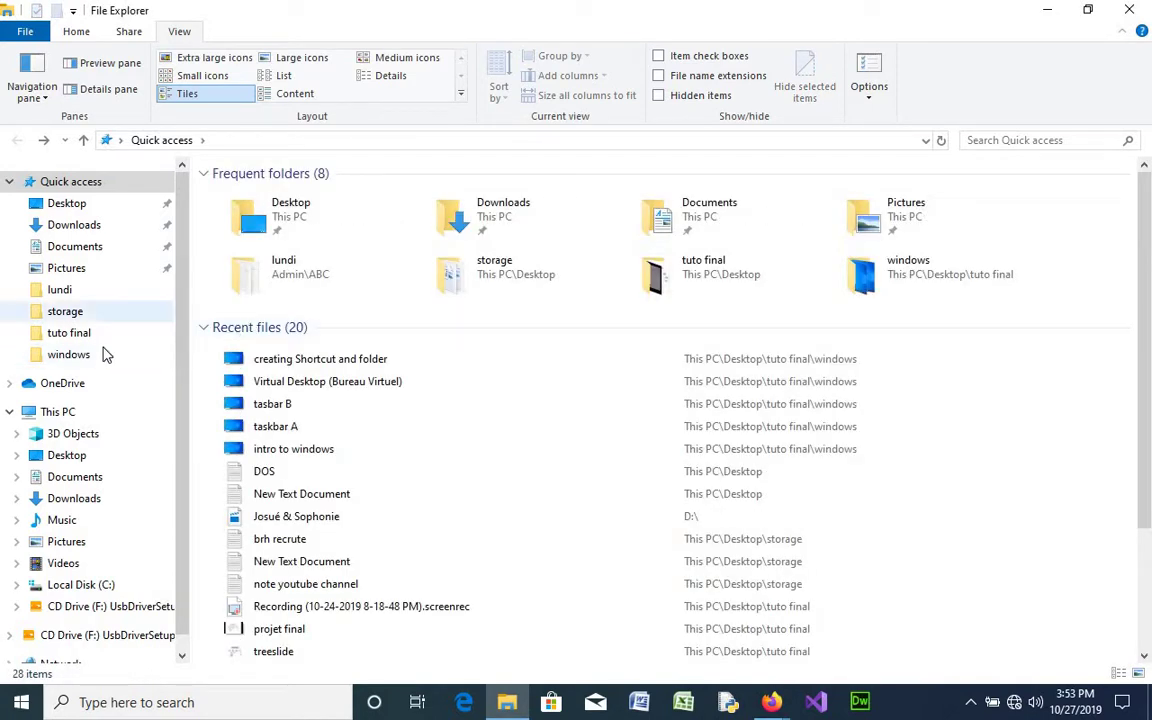
click(69, 411)
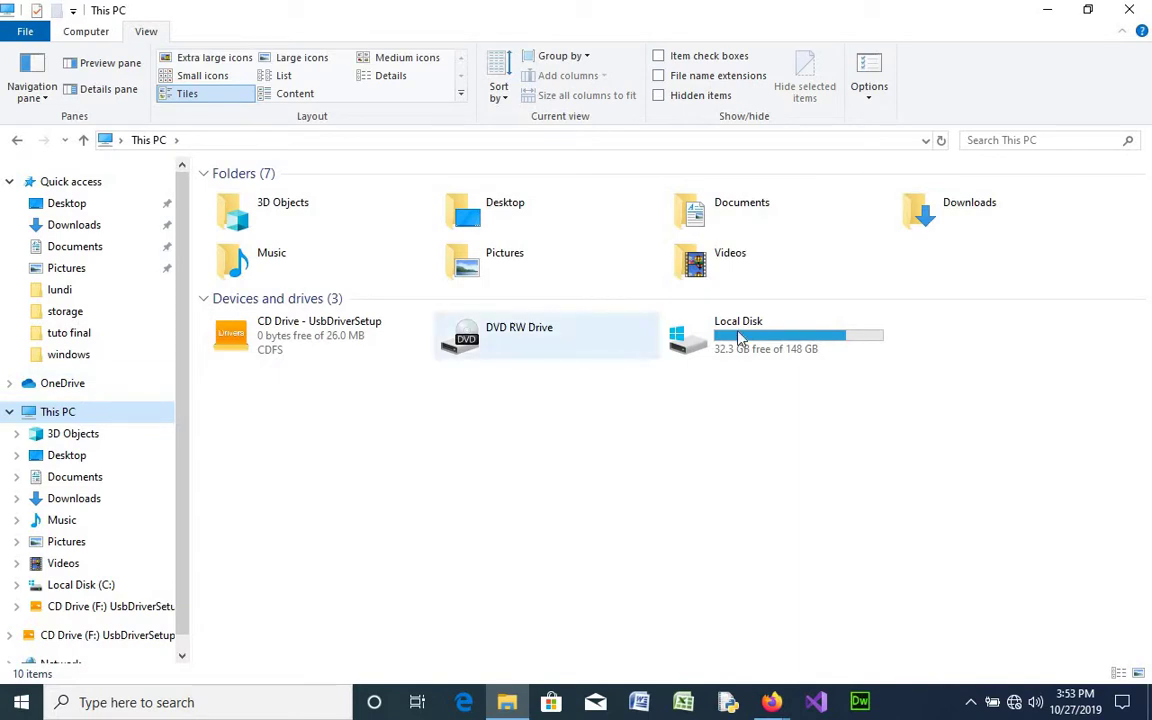
mouse_move(774, 328)
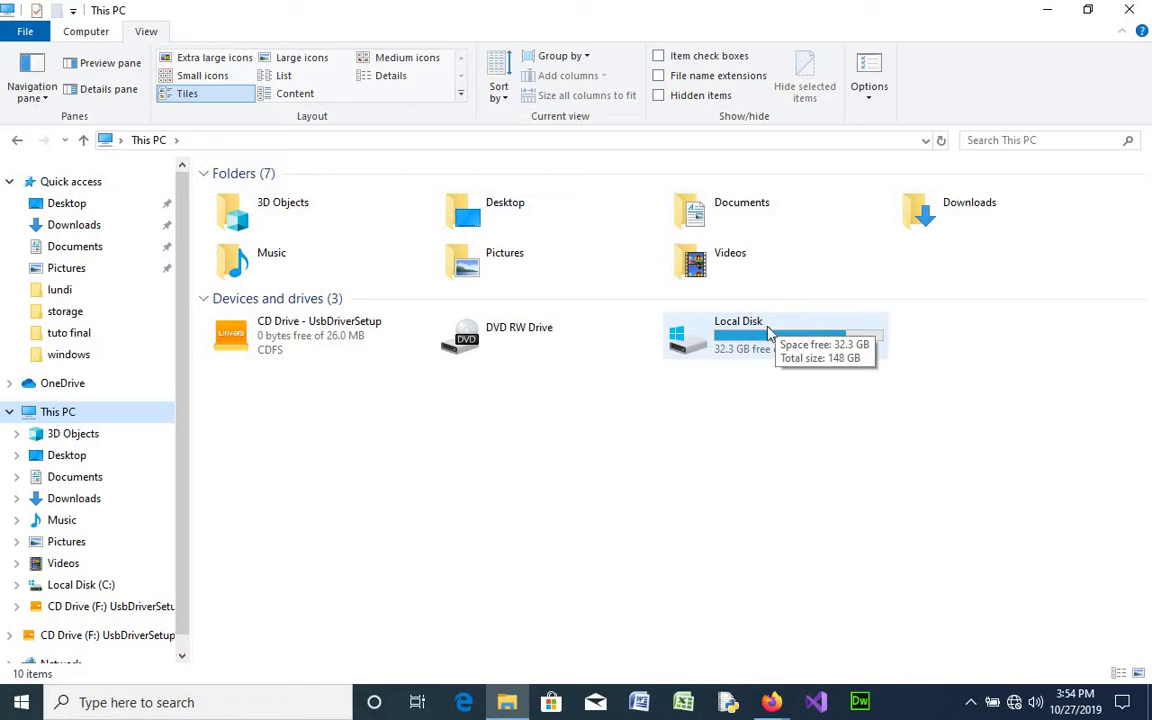
Turn Show drive letters on in the advanced view settings, apply it, and uncover the drives in This PC.
click(869, 66)
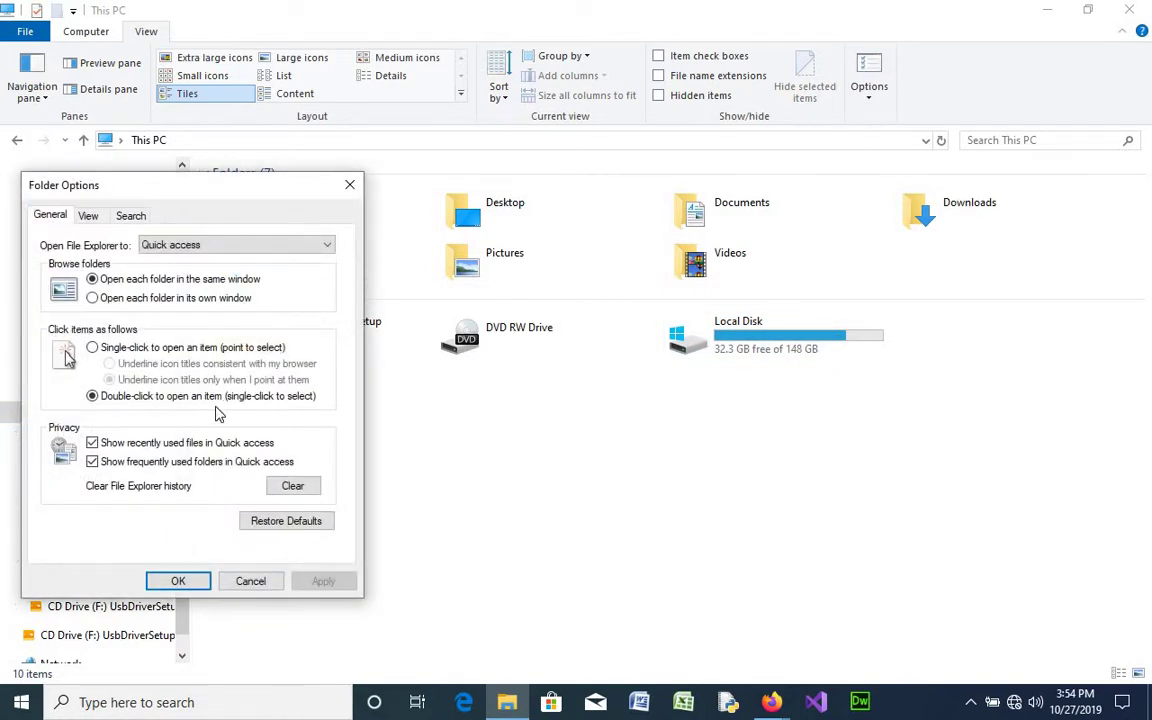
click(88, 216)
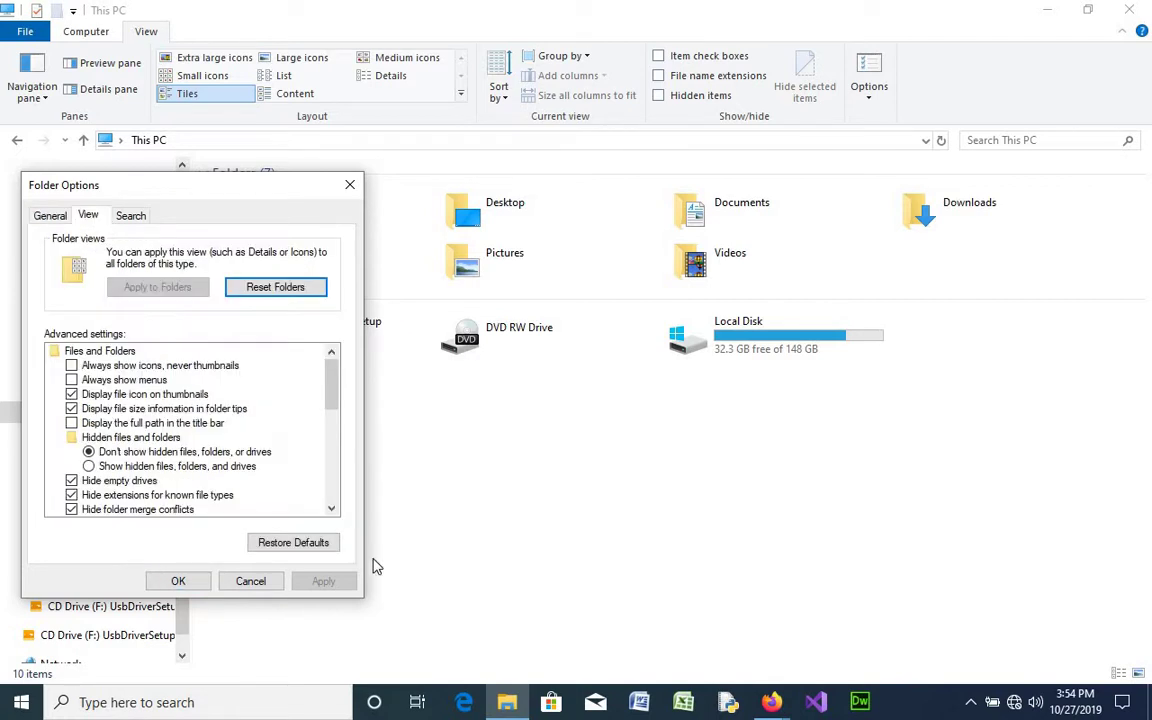
drag(334, 386, 337, 428)
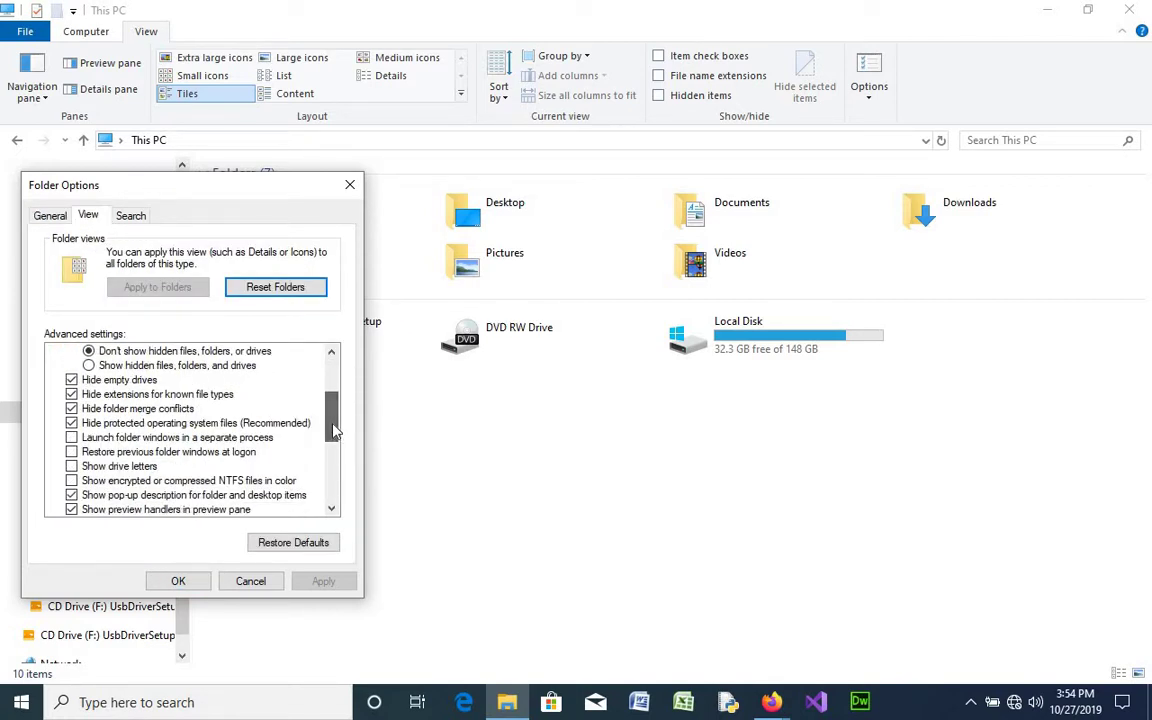
click(72, 467)
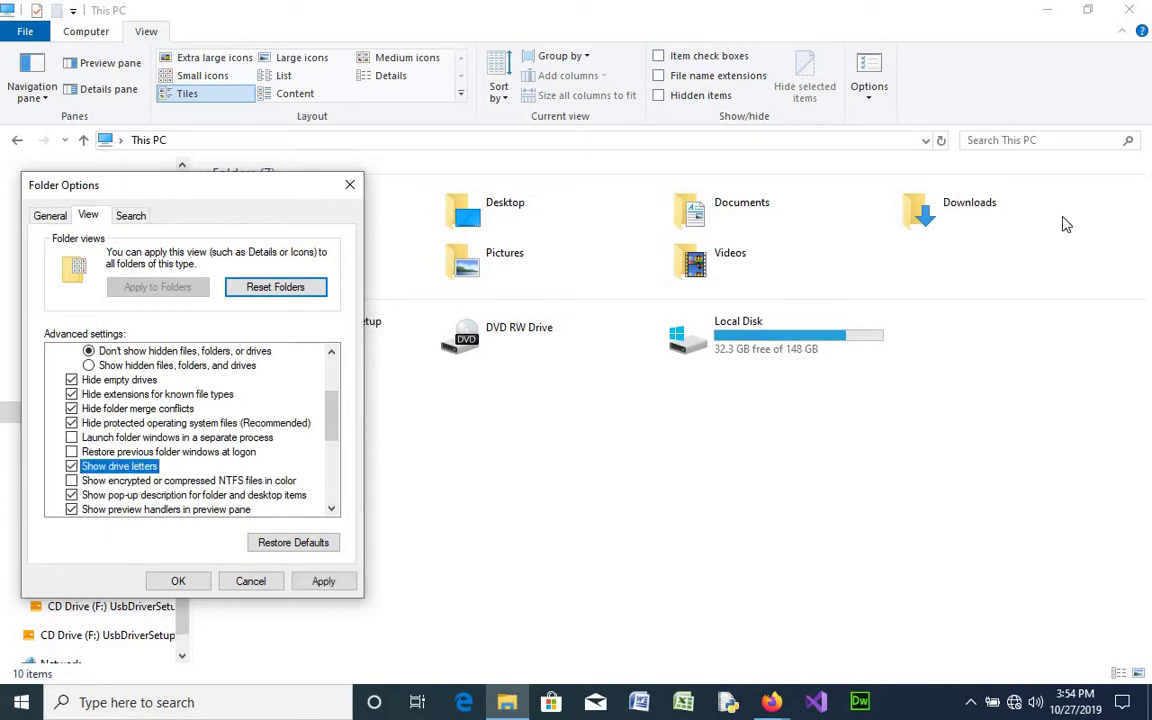
click(316, 585)
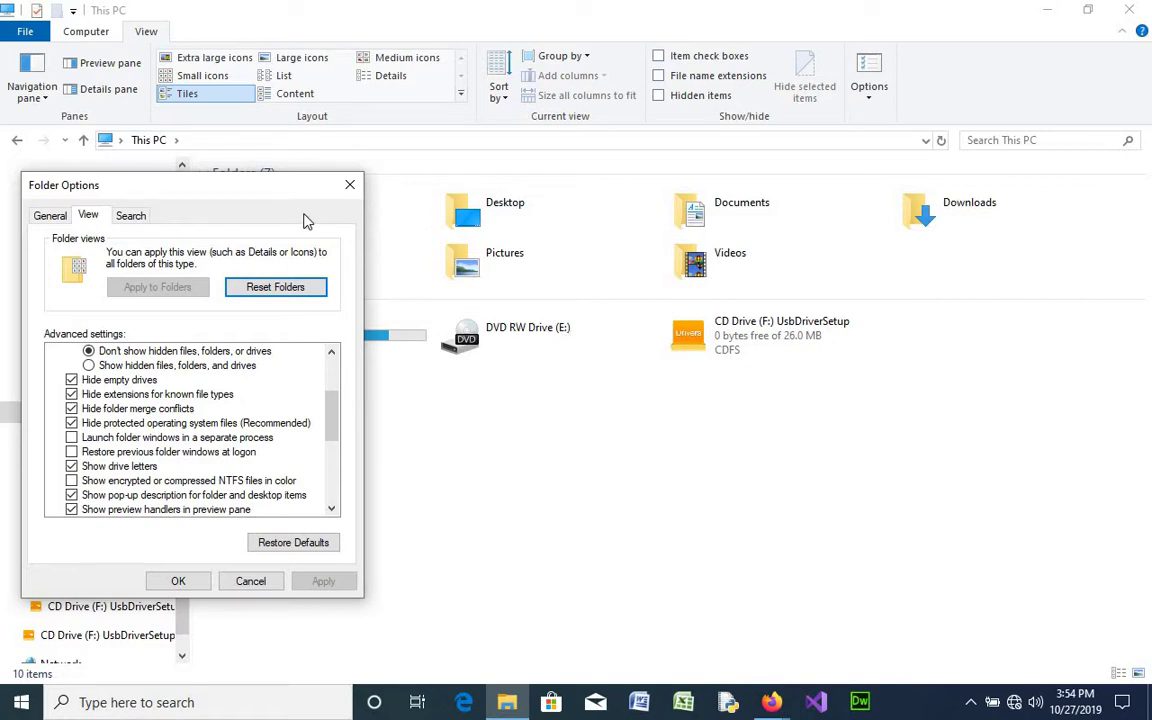
drag(295, 196, 938, 214)
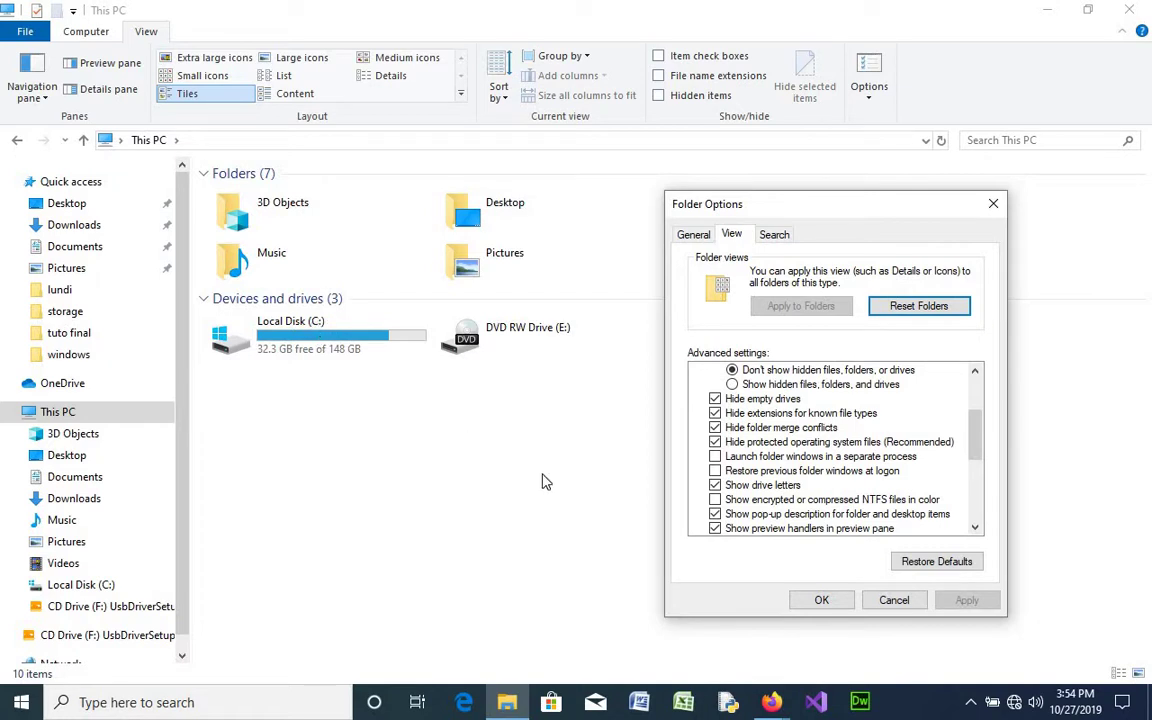
Turn off Show drive letters in the advanced view settings, apply it, and uncover the drives in This PC.
click(715, 485)
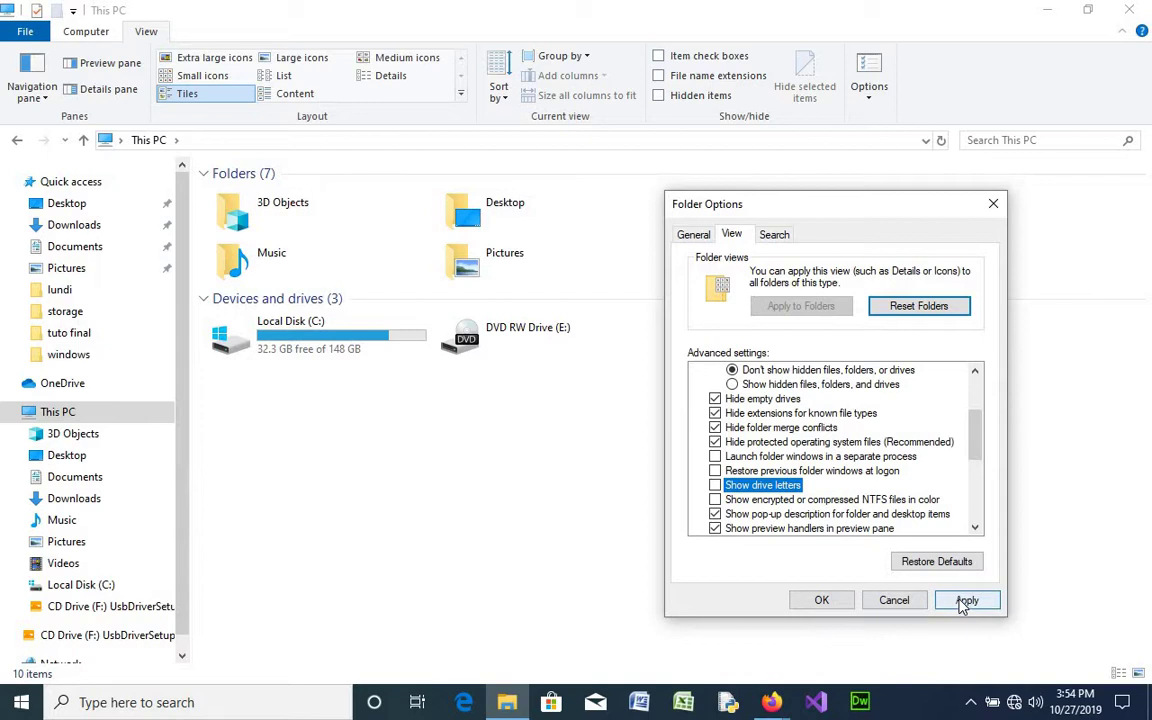
click(962, 603)
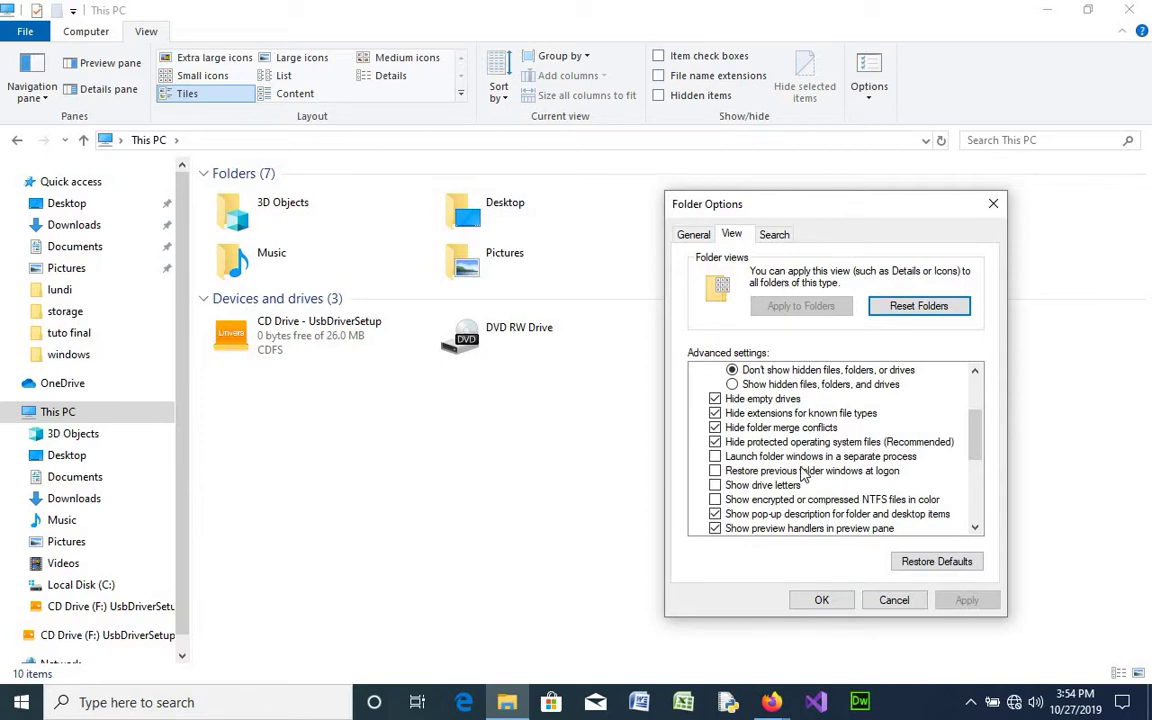
drag(850, 207, 804, 198)
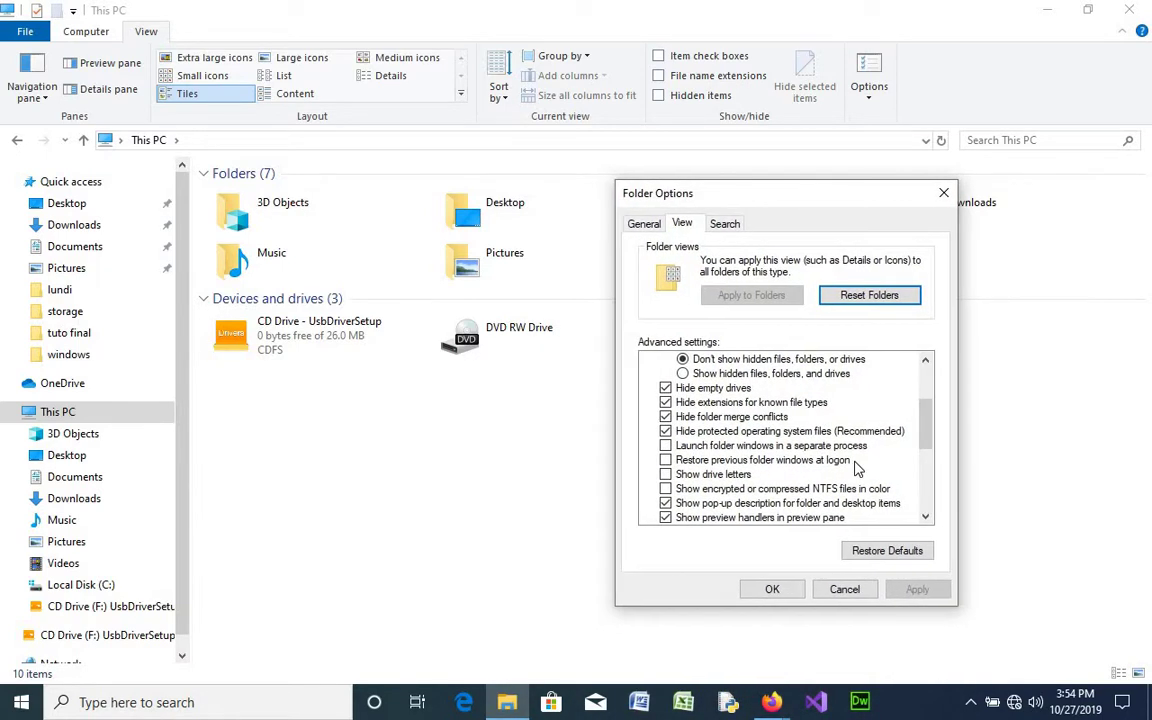
Turn Show drive letters back on, confirm the folder options, and minimize the This PC window to reach the desktop.
click(666, 477)
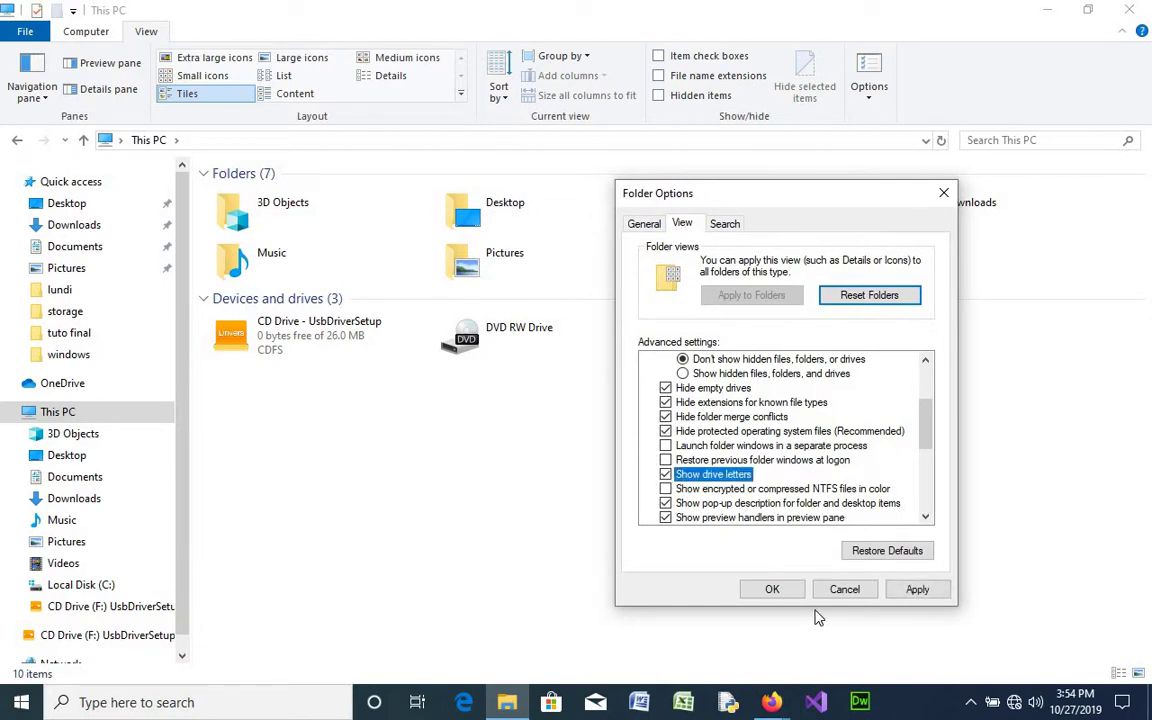
click(917, 589)
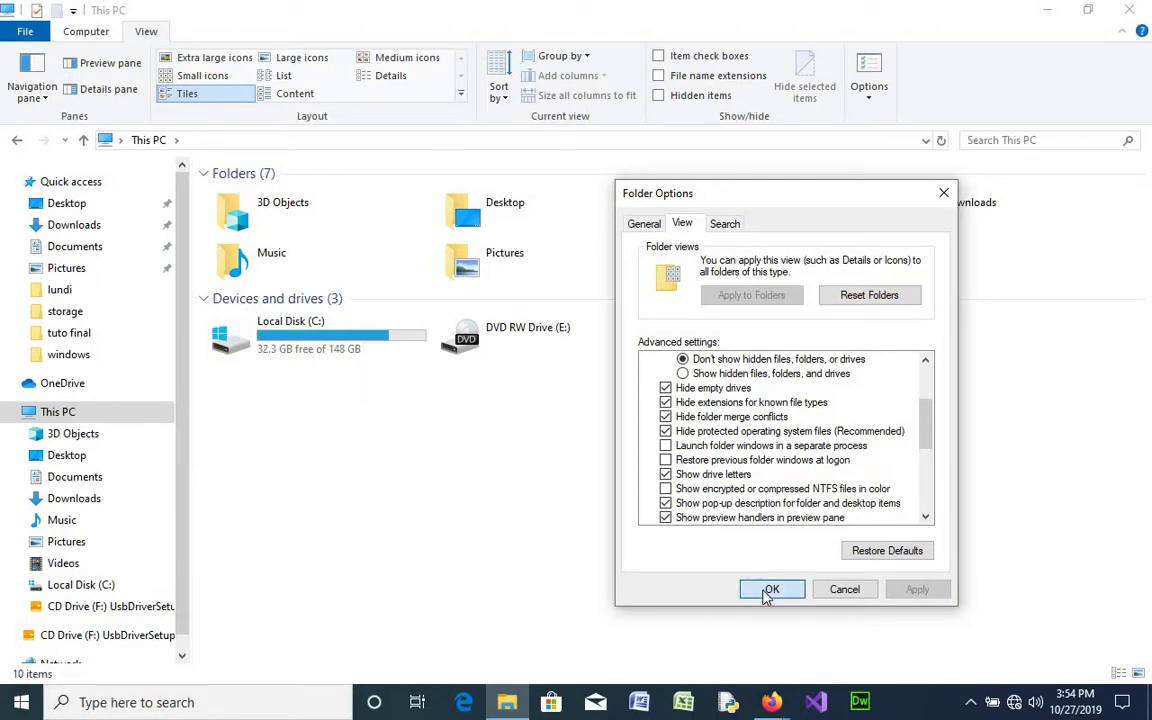
click(770, 590)
click(1048, 14)
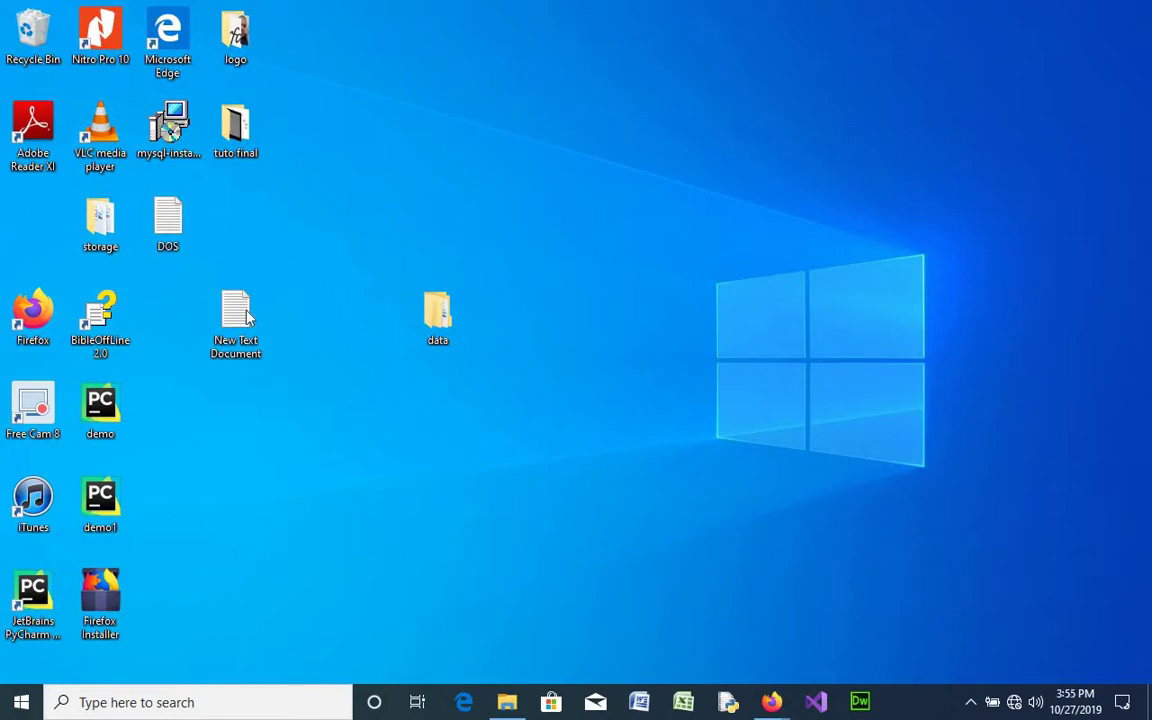
Sort the desktop icons by name.
right_click(537, 162)
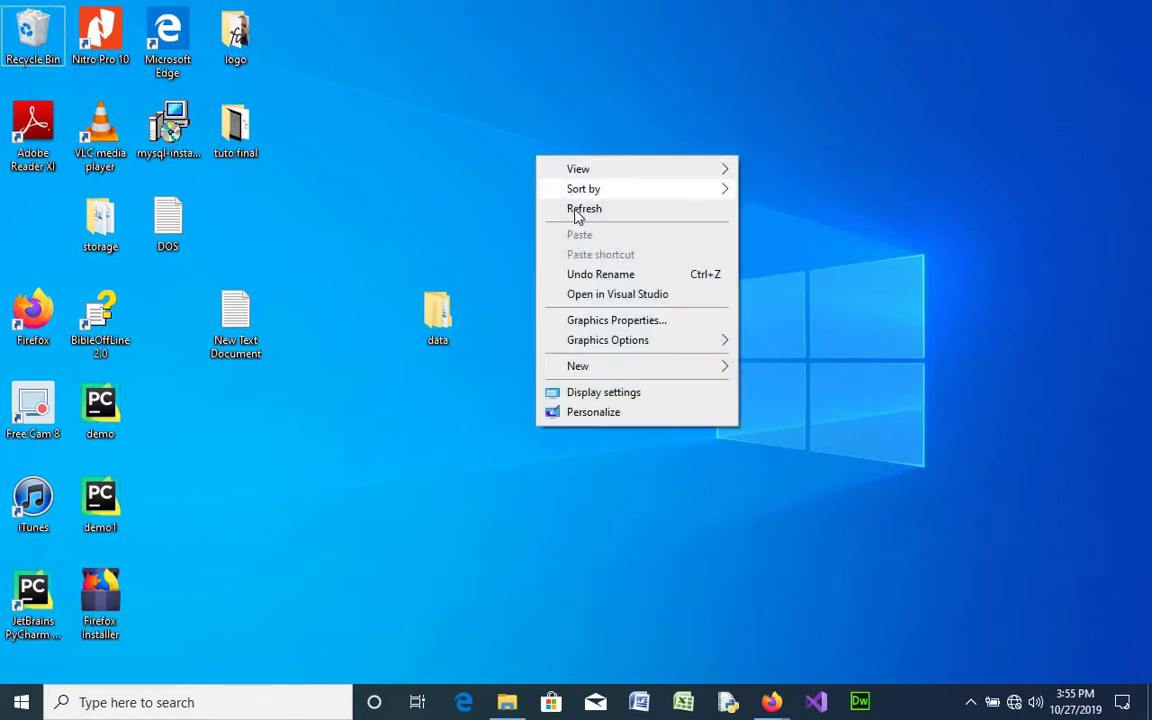
mouse_move(592, 177)
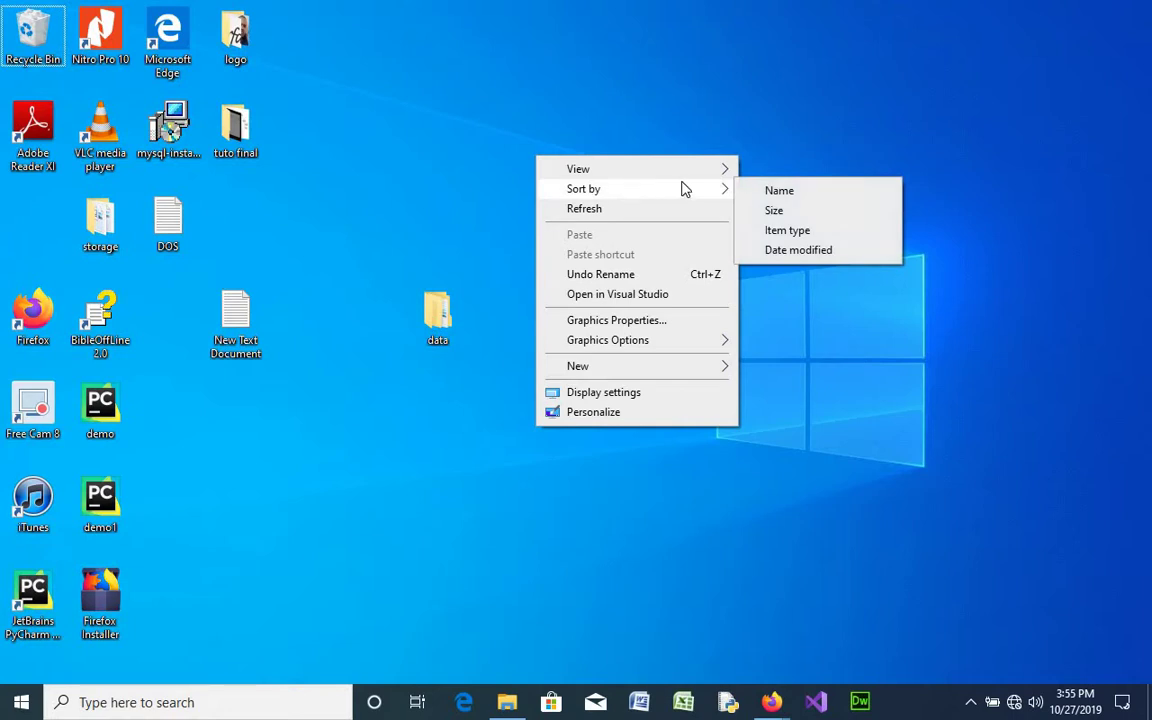
click(833, 191)
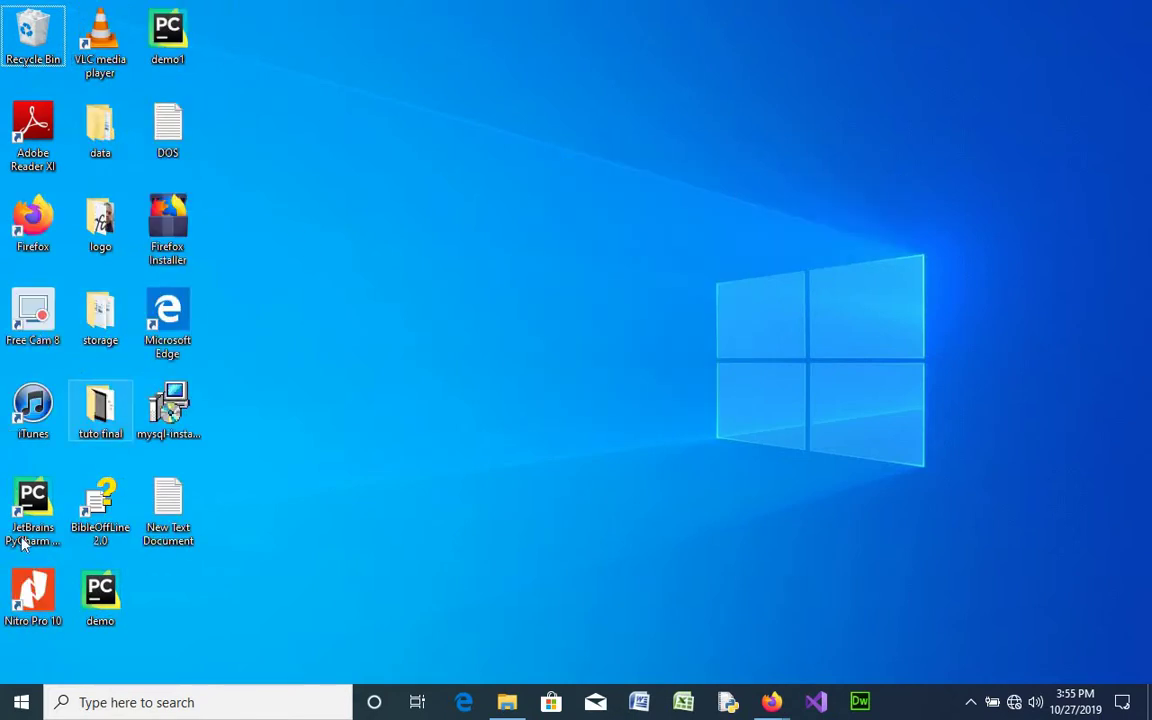
Sort the desktop icons by size.
right_click(405, 161)
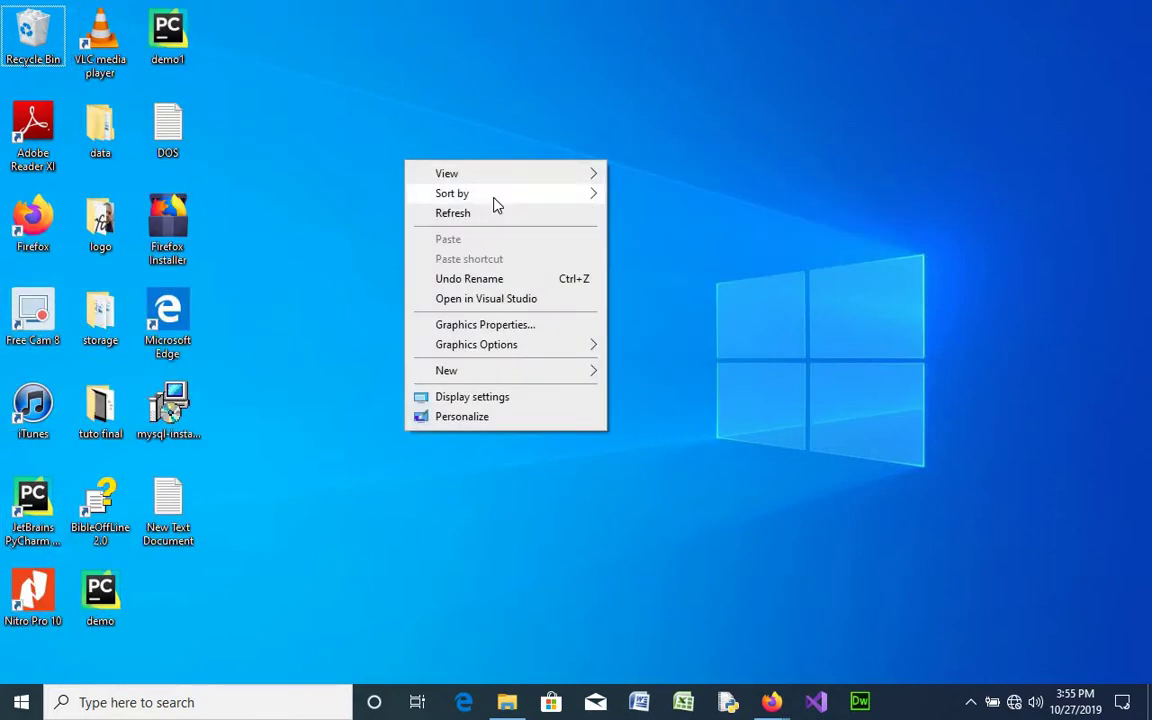
mouse_move(558, 193)
click(643, 218)
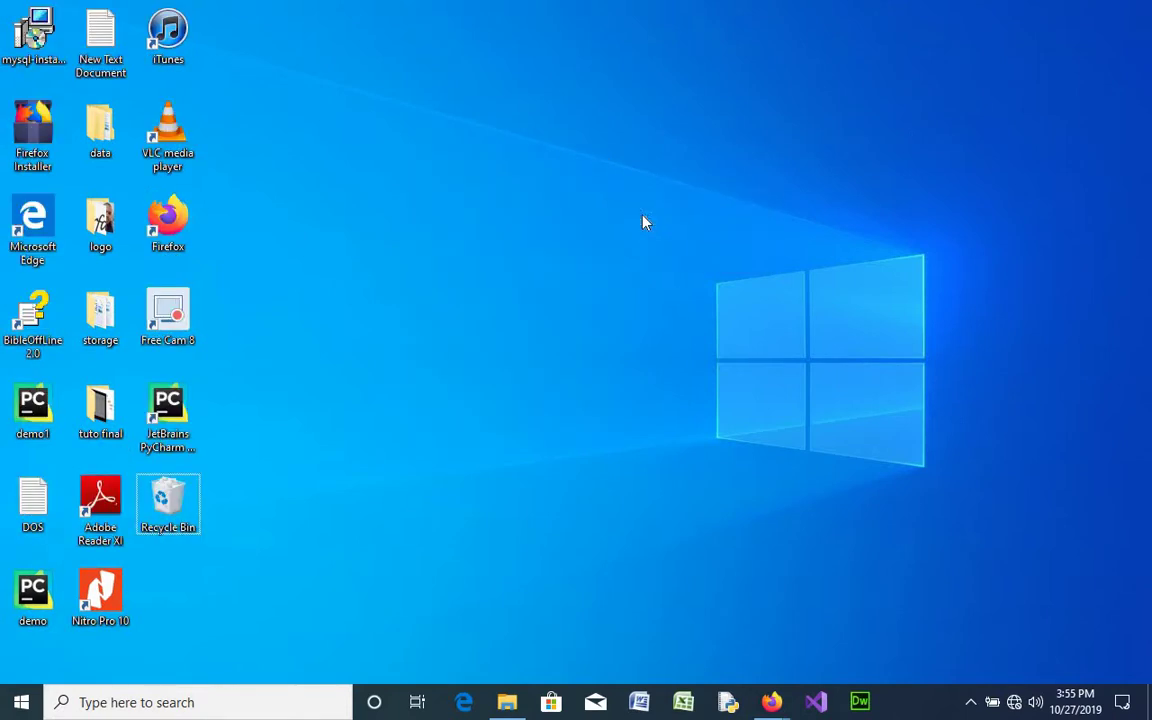
Display the desktop items as large icons, and return them to medium icons.
right_click(497, 171)
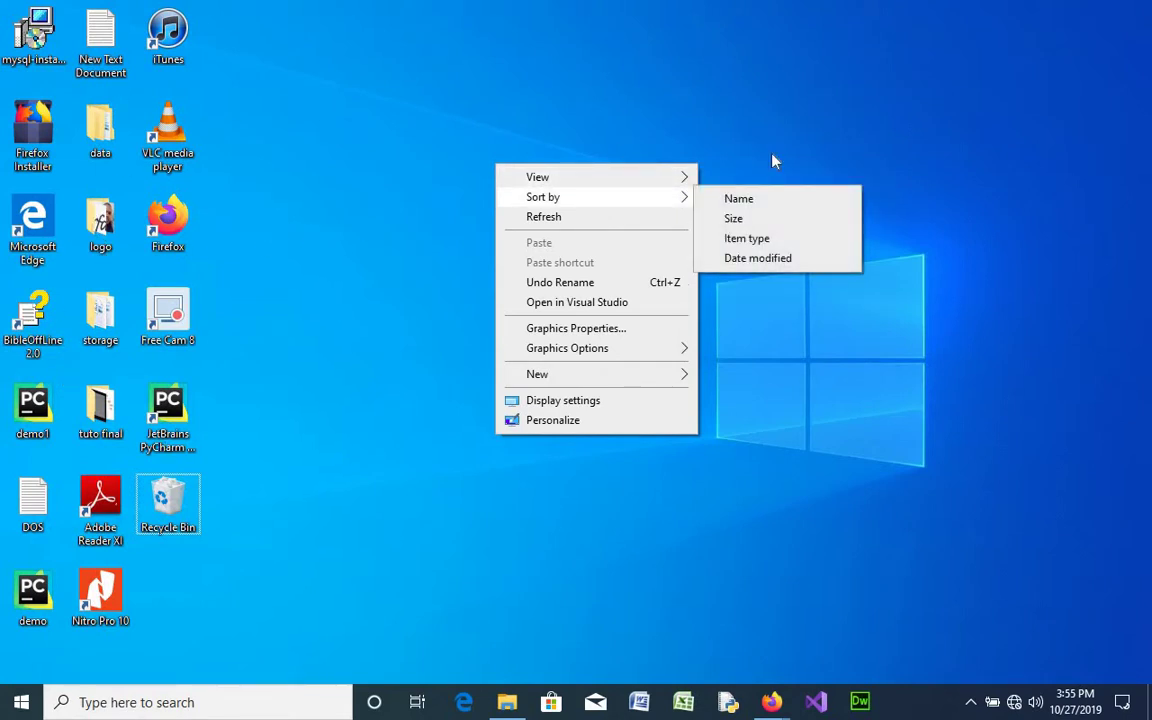
mouse_move(674, 178)
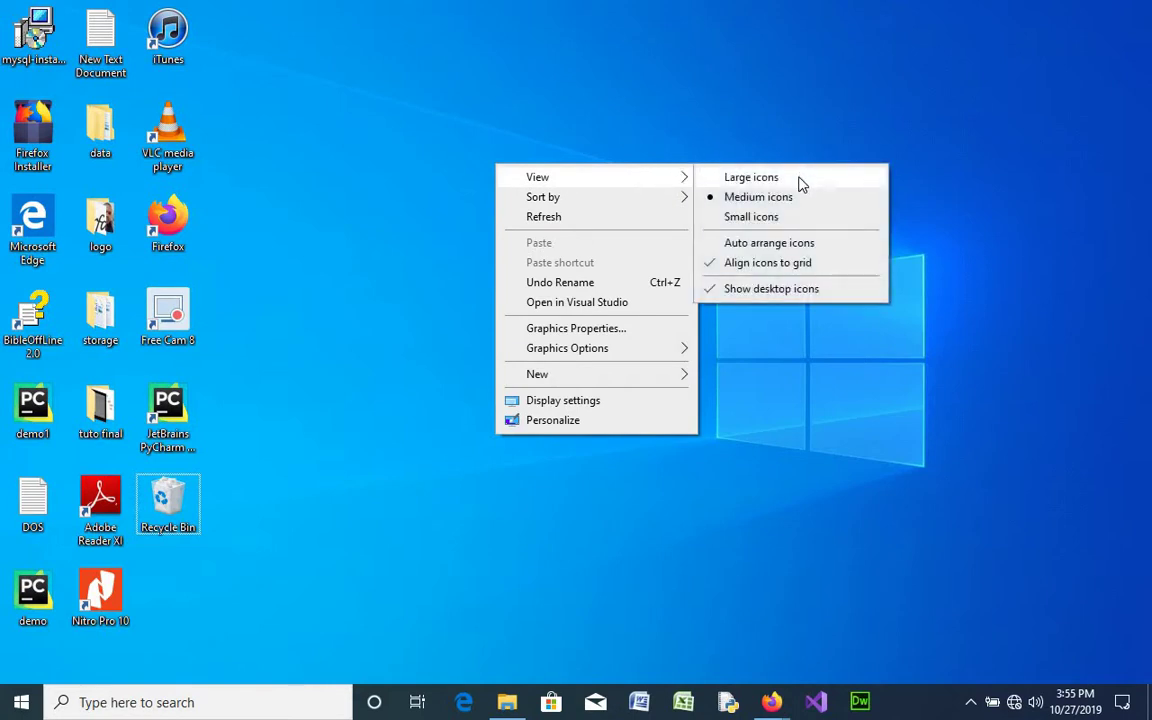
click(800, 181)
right_click(627, 177)
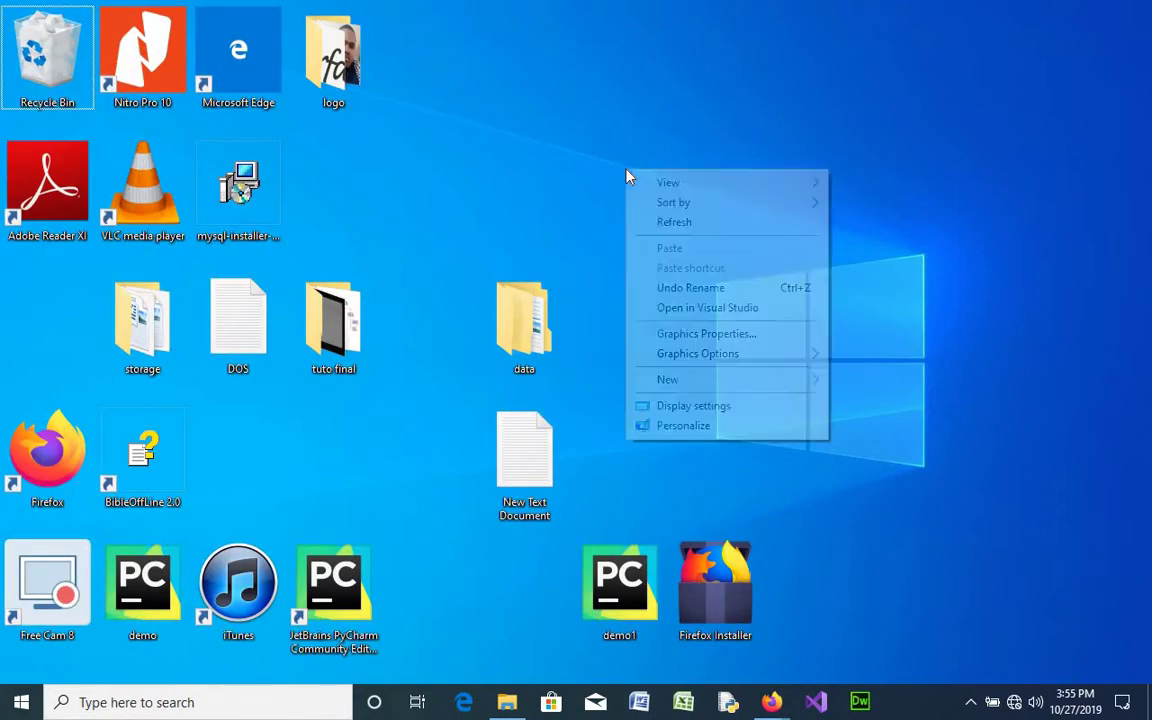
mouse_move(815, 185)
click(874, 203)
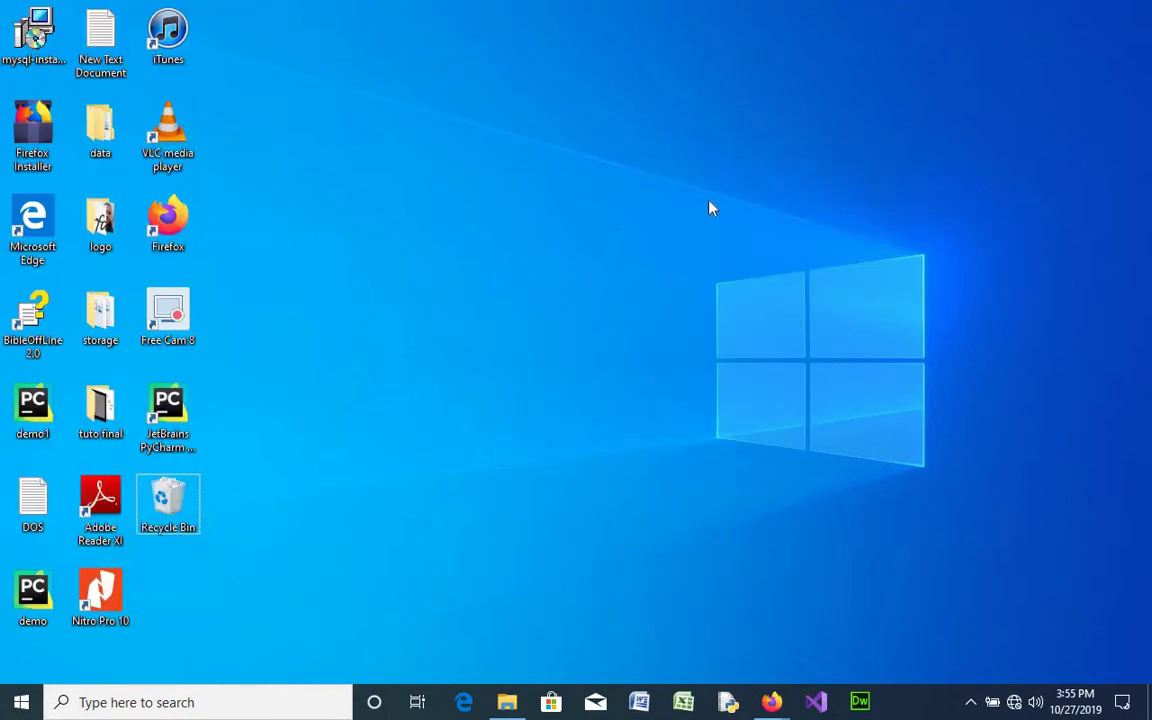
Display the desktop items as small icons.
right_click(617, 161)
mouse_move(760, 176)
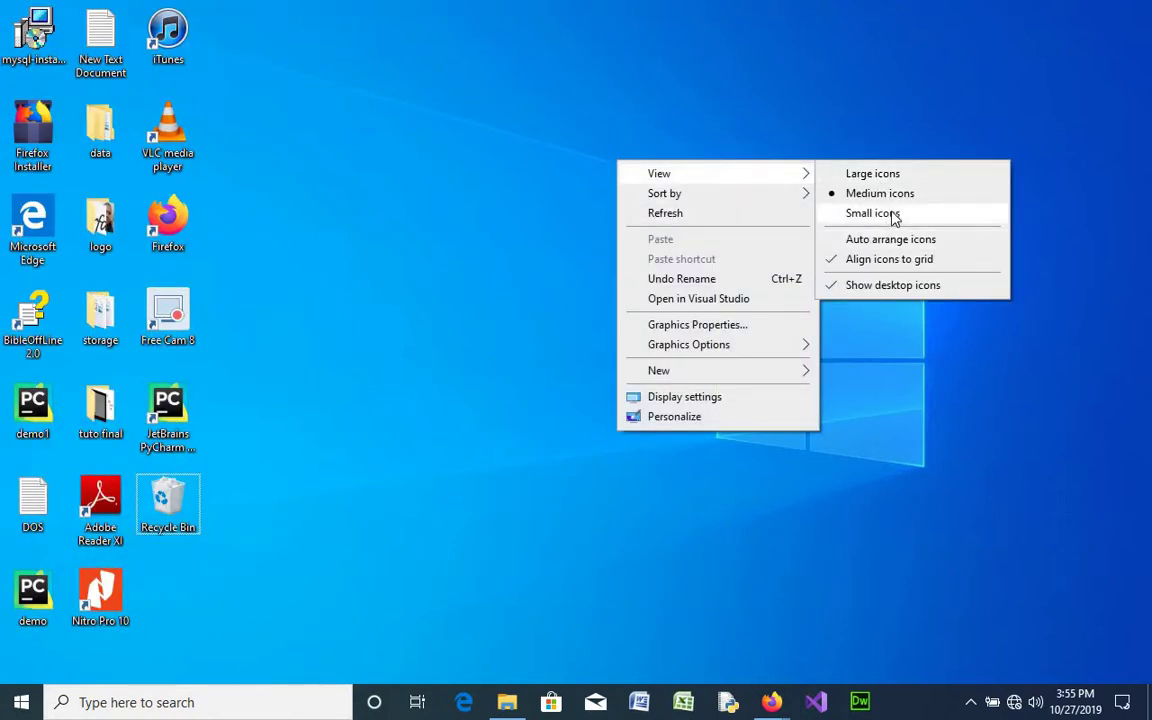
click(890, 215)
Turn on automatic arrangement of the desktop icons.
right_click(450, 201)
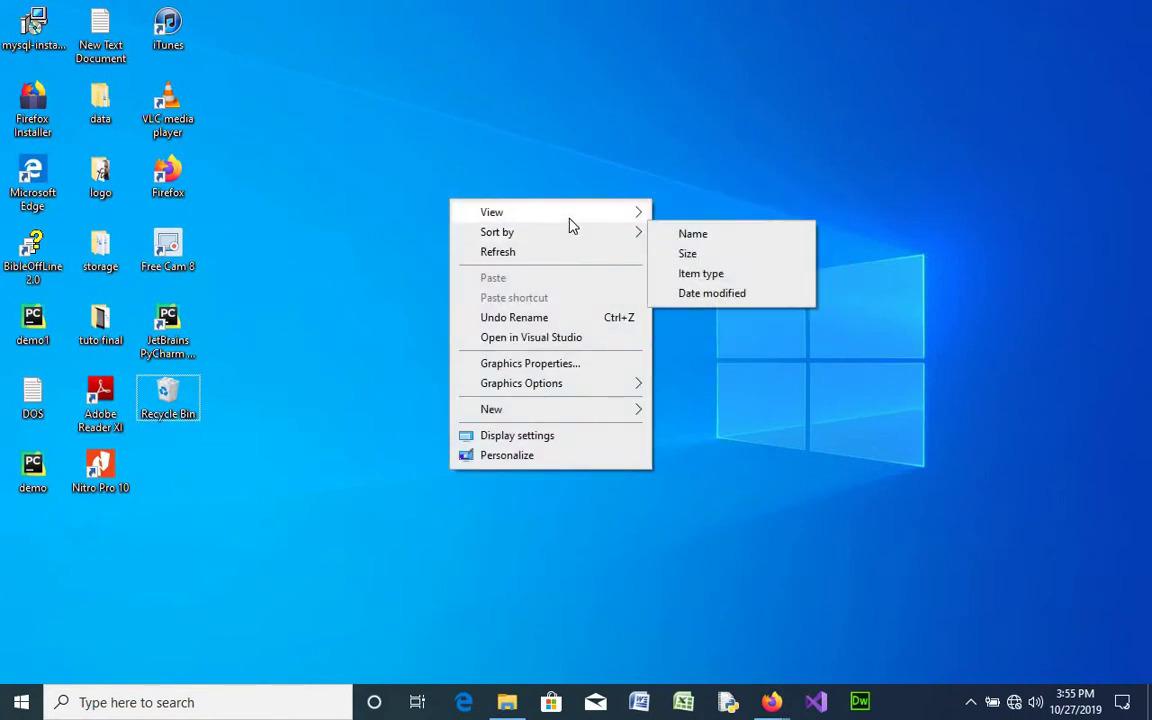
mouse_move(604, 208)
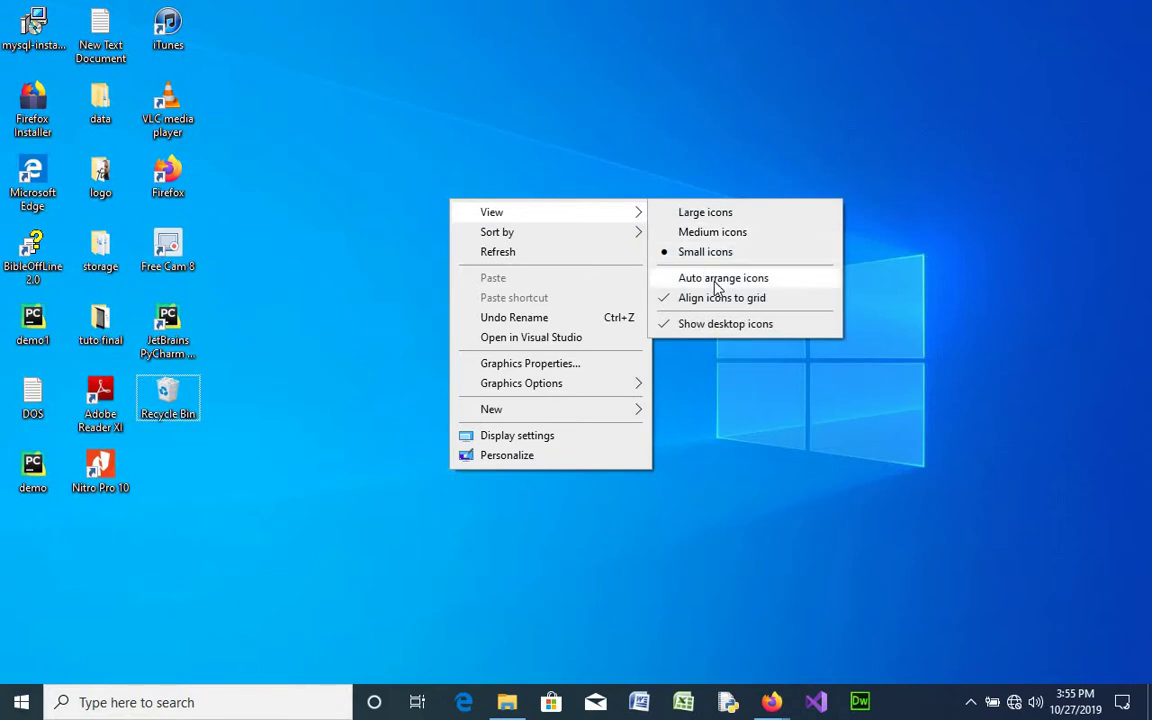
click(751, 285)
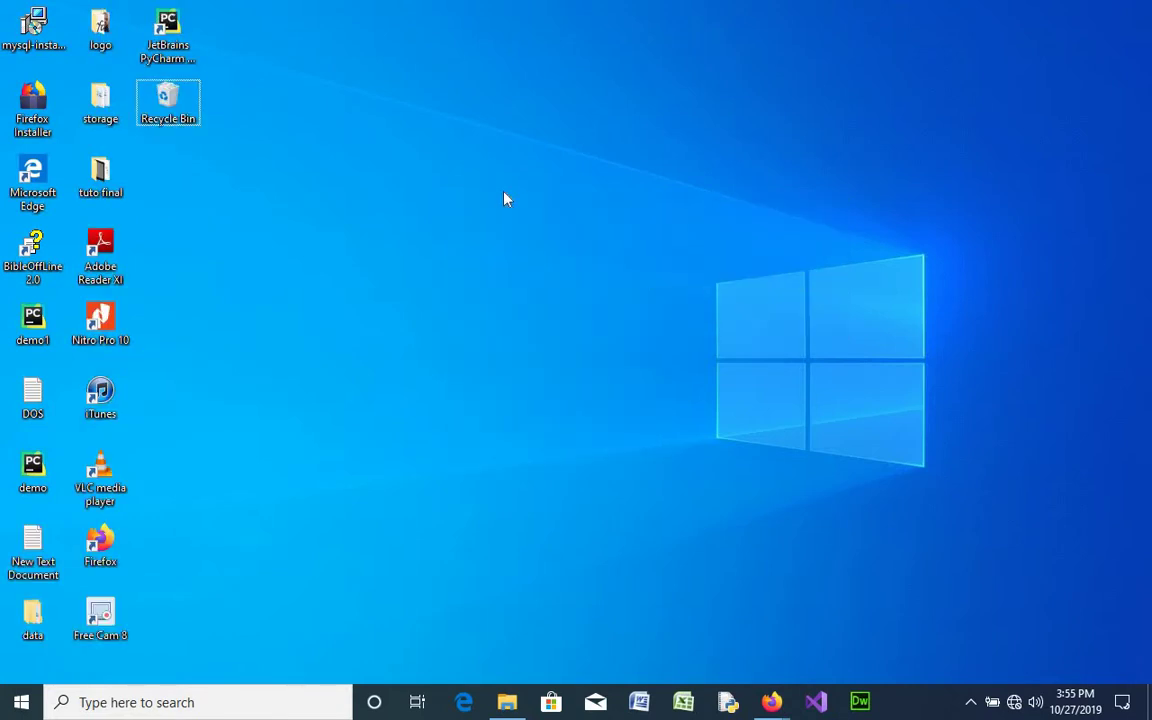
Hide all desktop icons, and show them again.
right_click(504, 196)
mouse_move(619, 222)
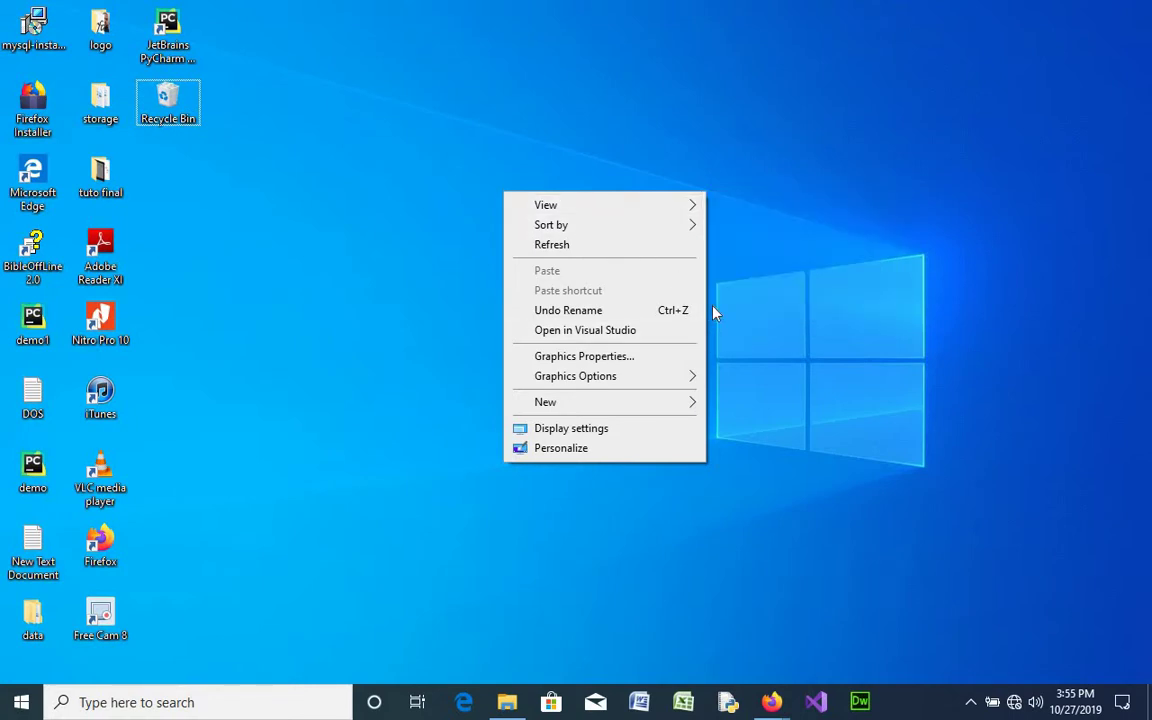
mouse_move(692, 212)
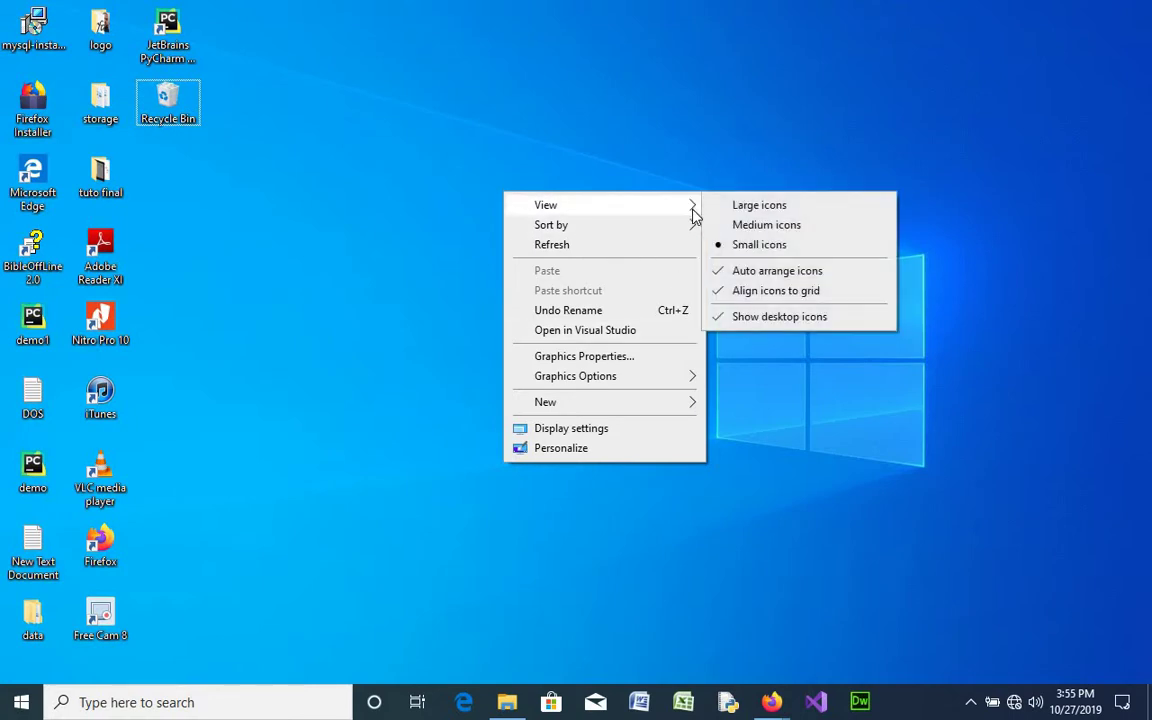
click(762, 318)
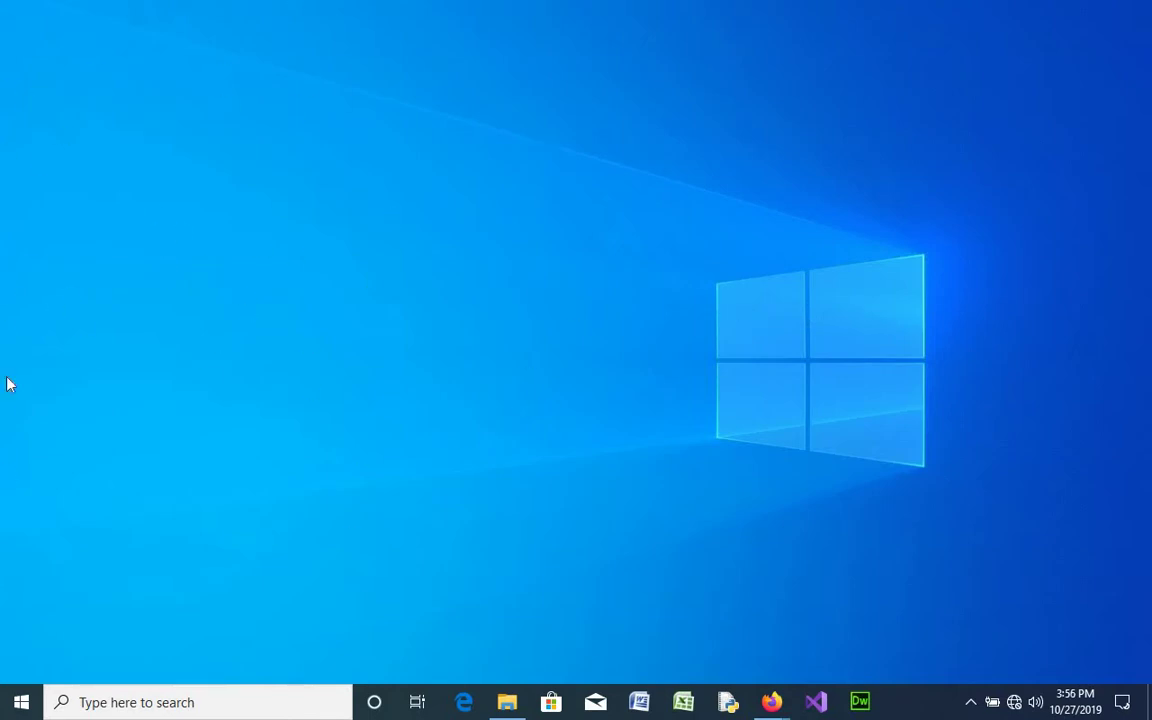
right_click(386, 145)
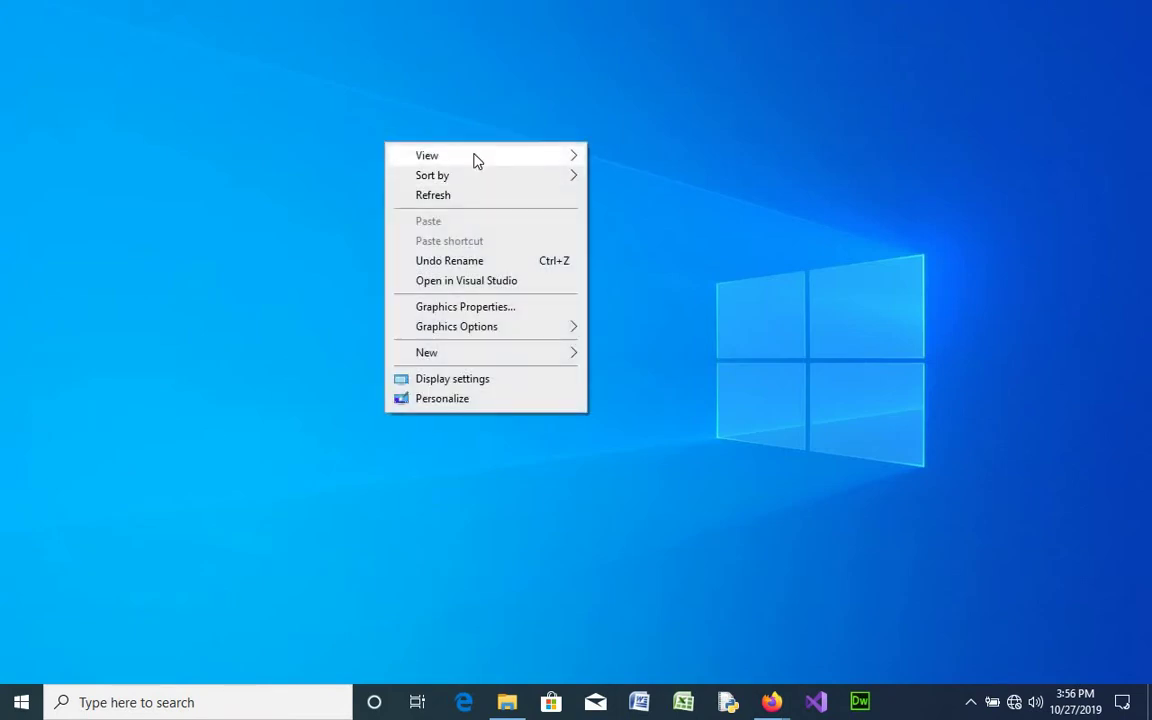
mouse_move(476, 159)
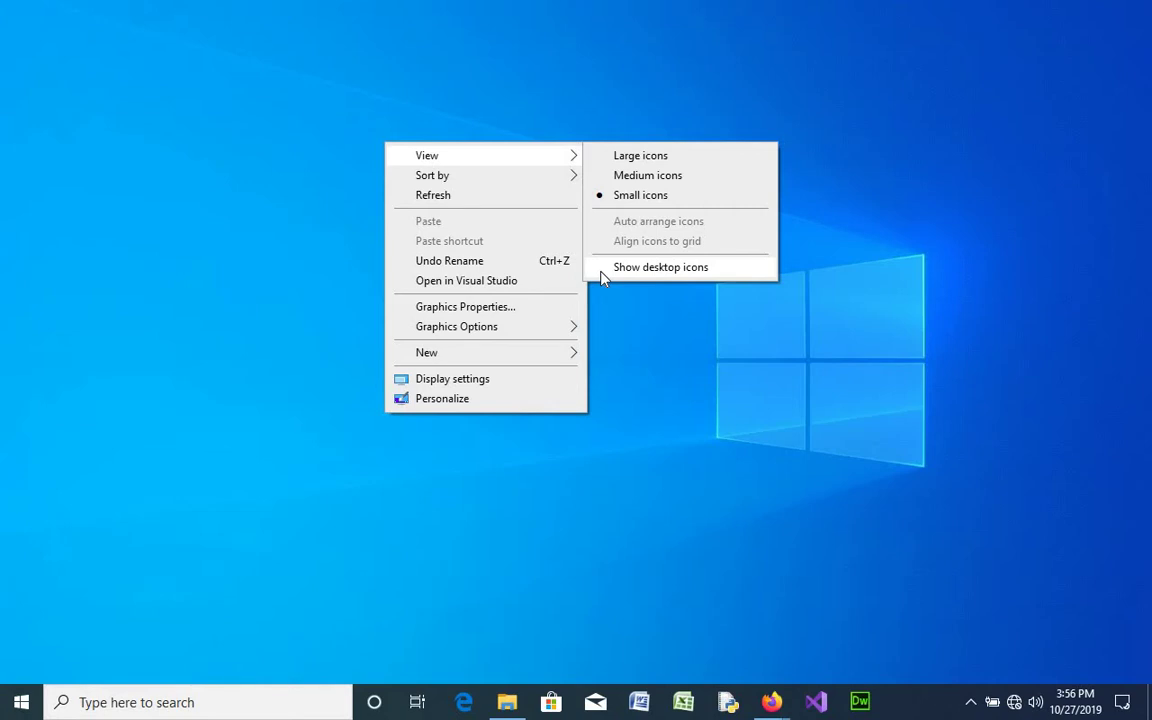
click(660, 267)
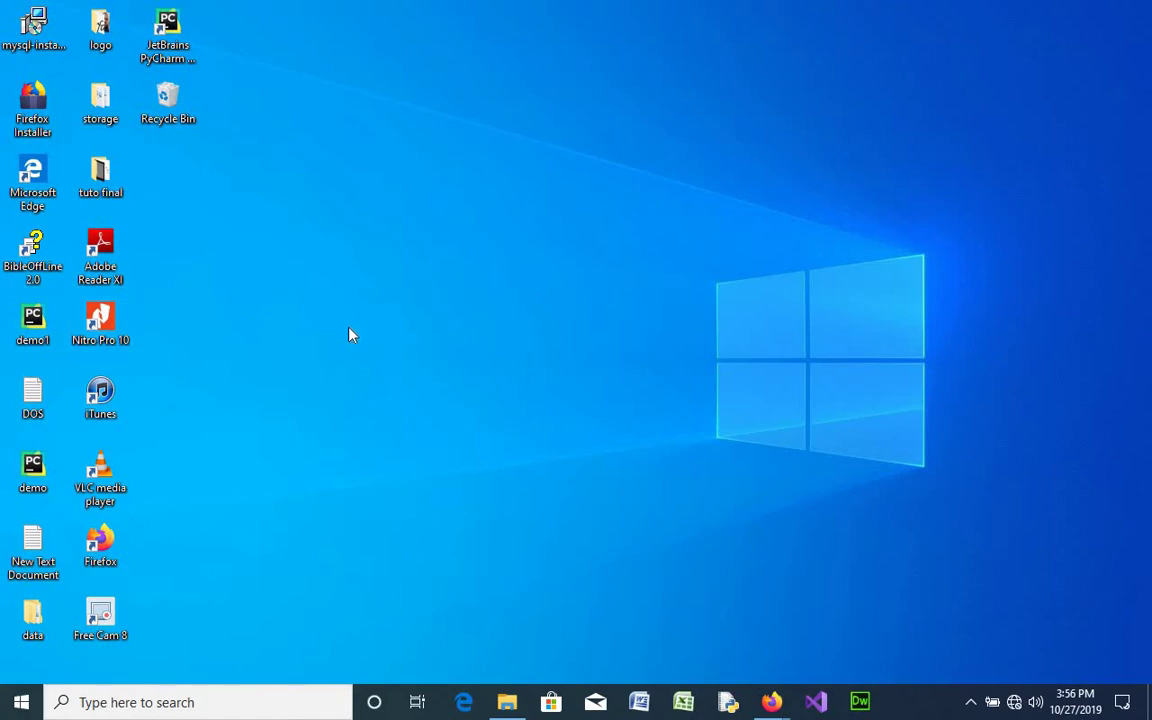
Set the desktop items to medium icons and refresh the desktop.
right_click(435, 240)
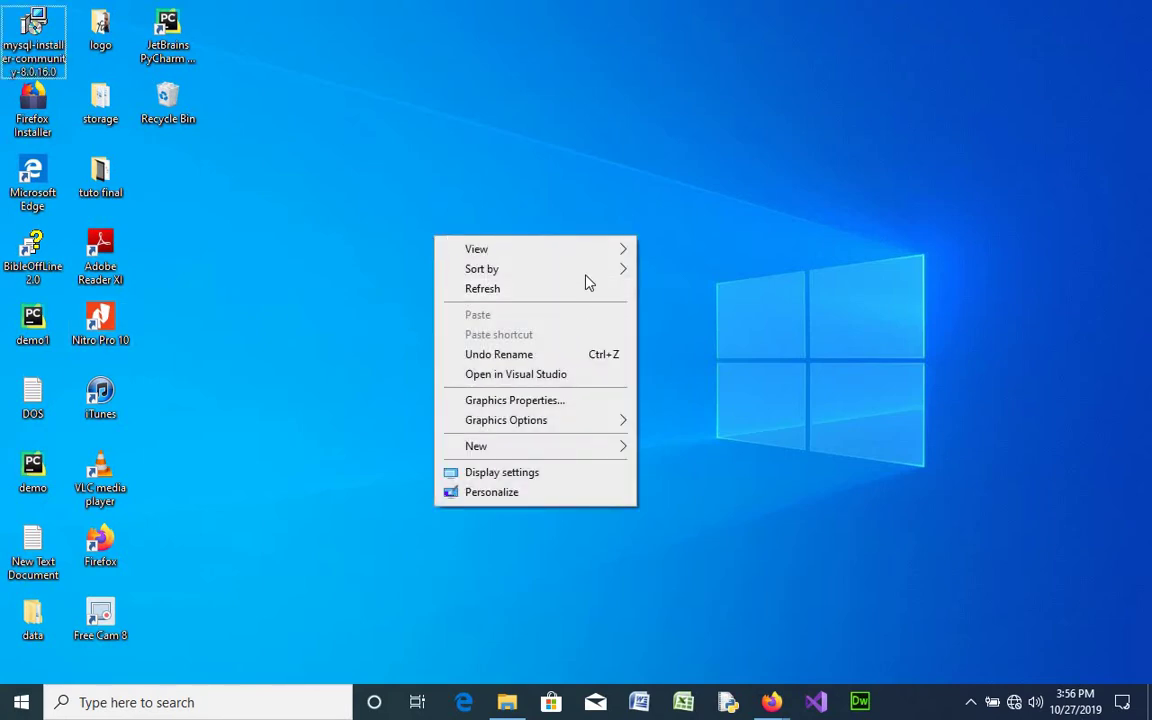
mouse_move(600, 250)
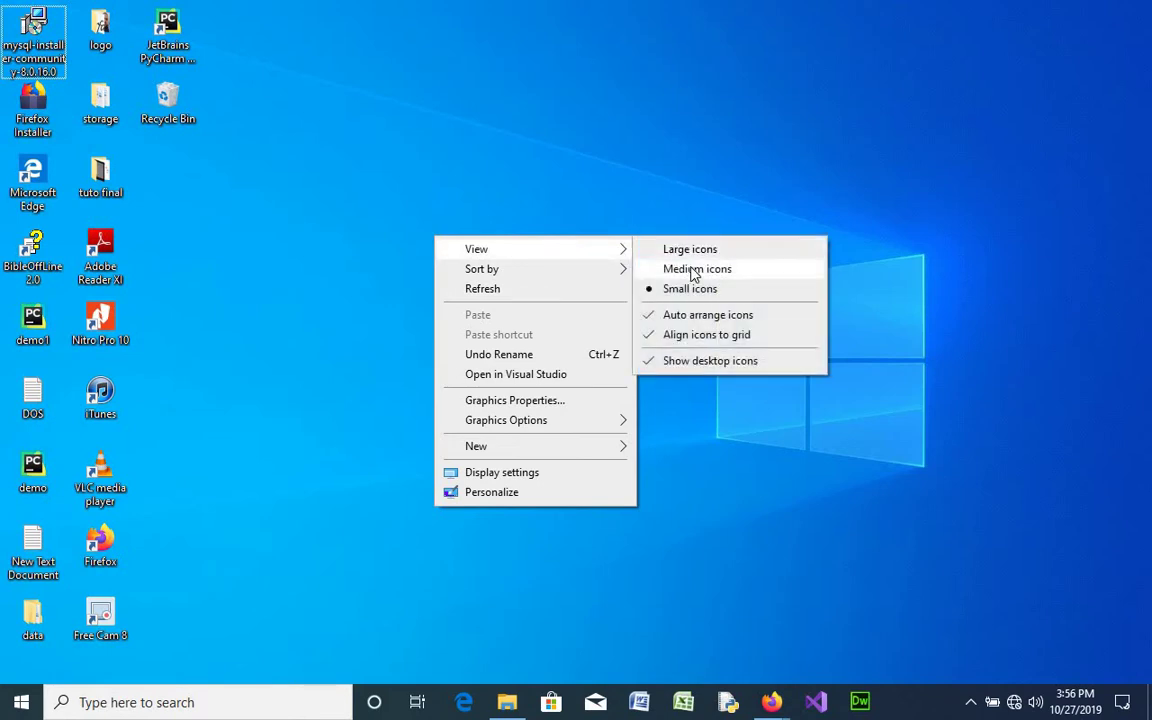
click(693, 270)
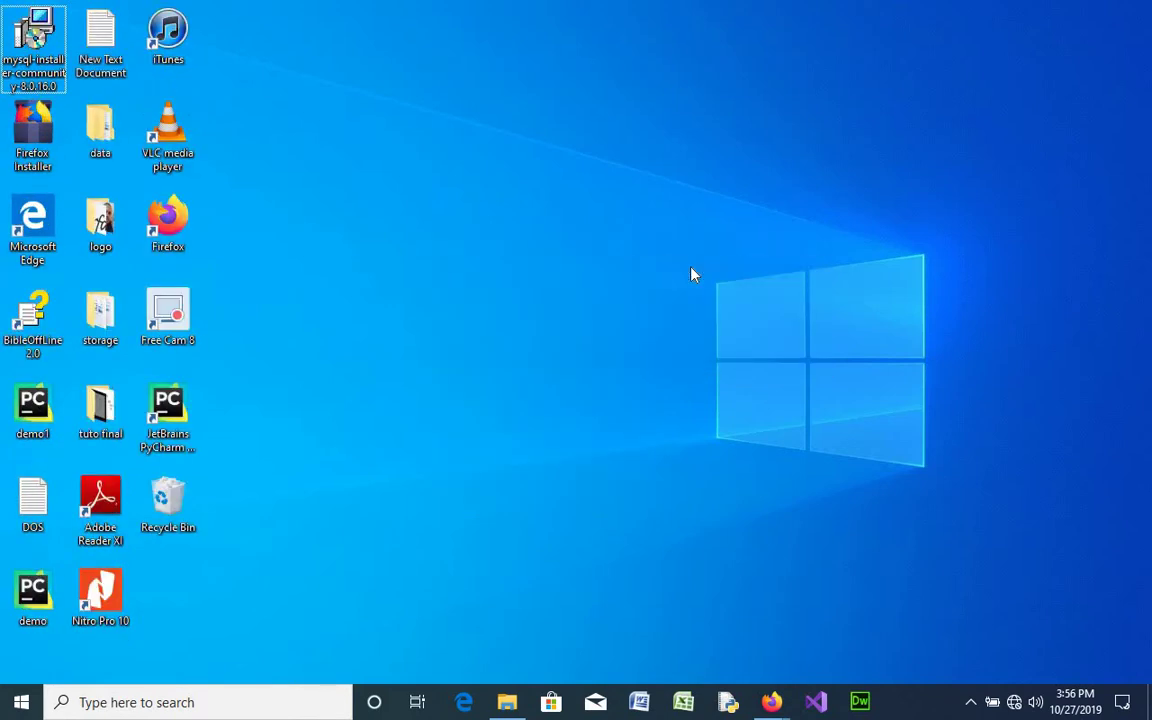
right_click(540, 270)
click(612, 320)
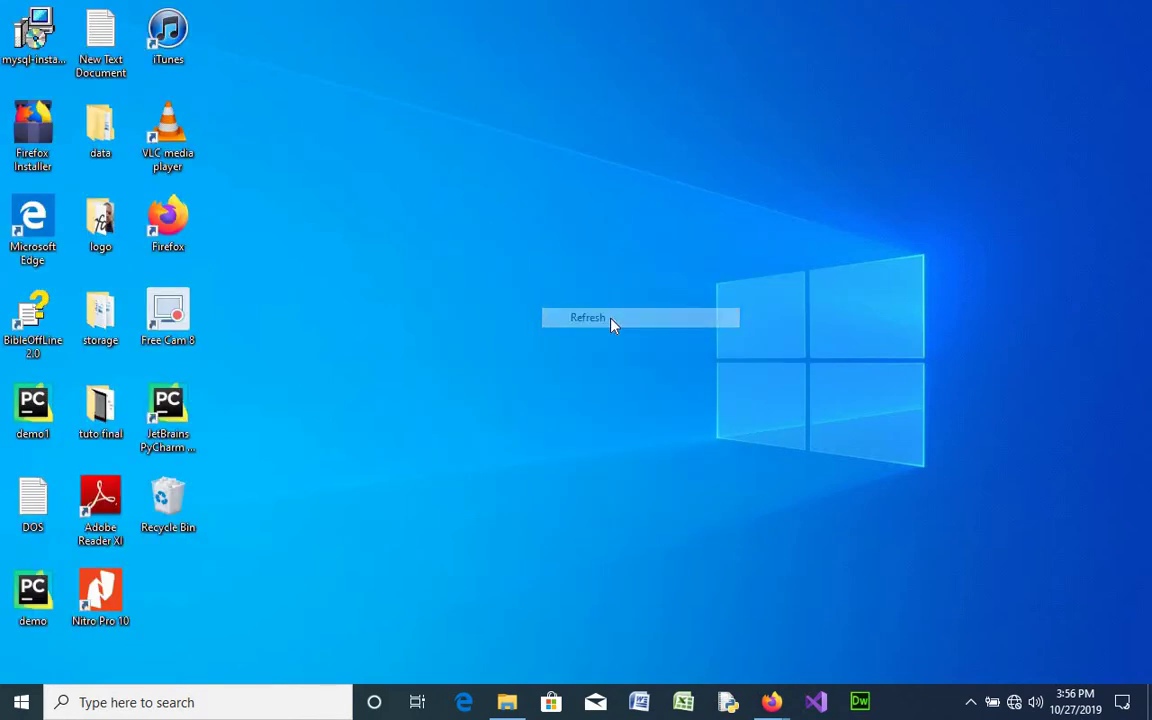